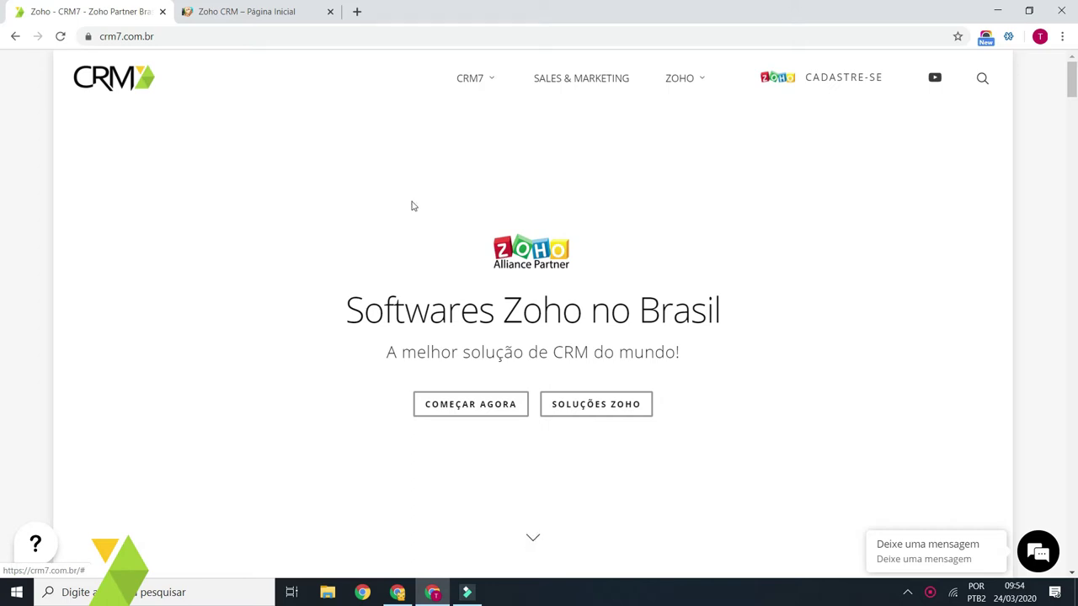
- Switch to the Zoho CRM page and open the company details in its general settings
left_click(244, 11)
left_click(125, 36)
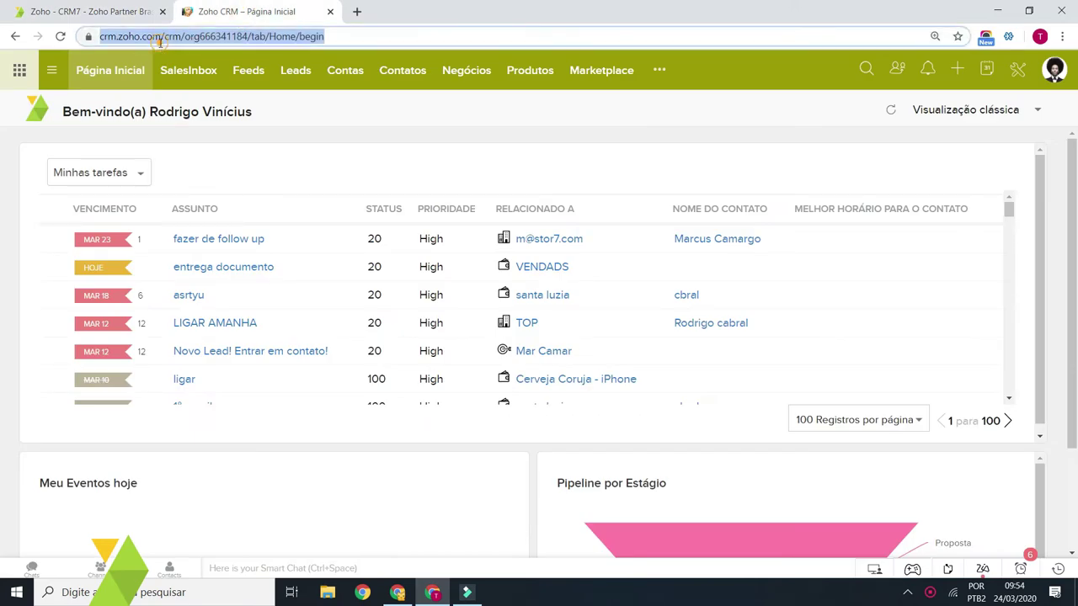
left_click(162, 37)
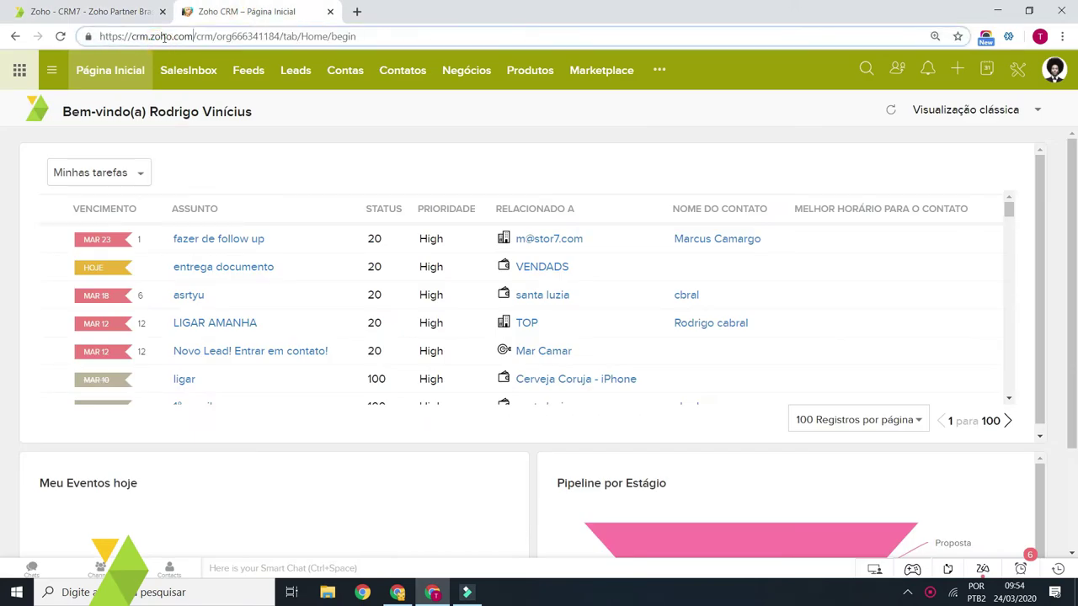
left_click(1015, 71)
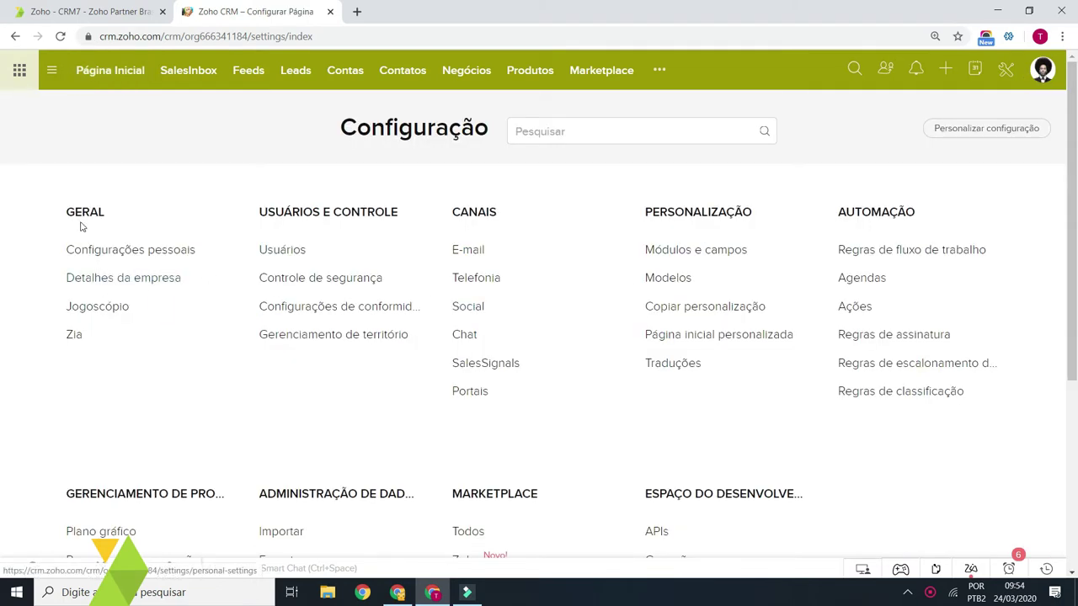
double_click(74, 217)
left_click(136, 284)
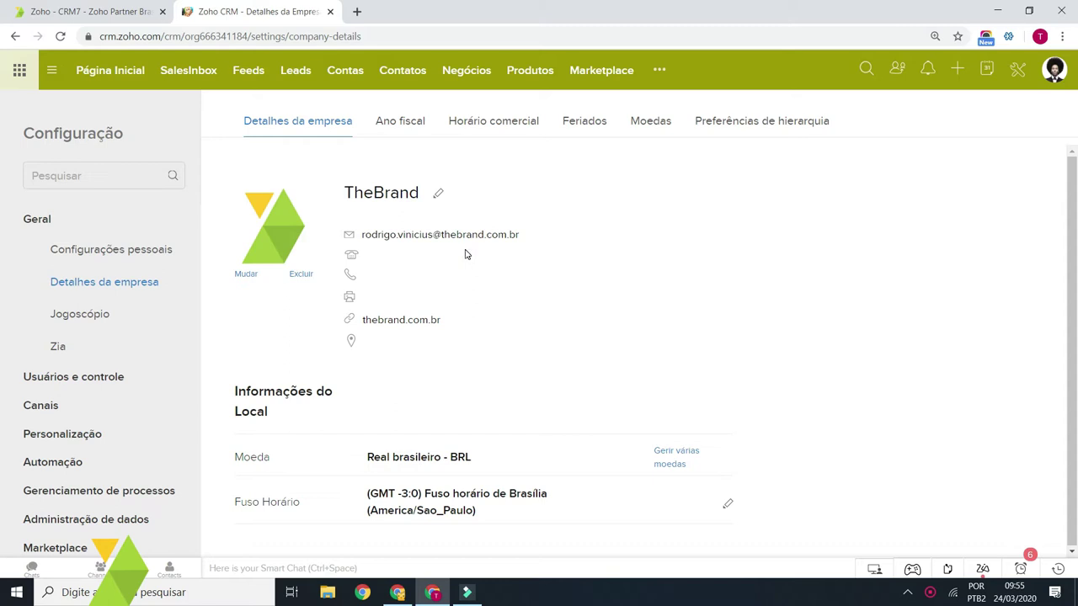
- Open the company details form, review its fields down to the country, and close it without saving
left_click(439, 199)
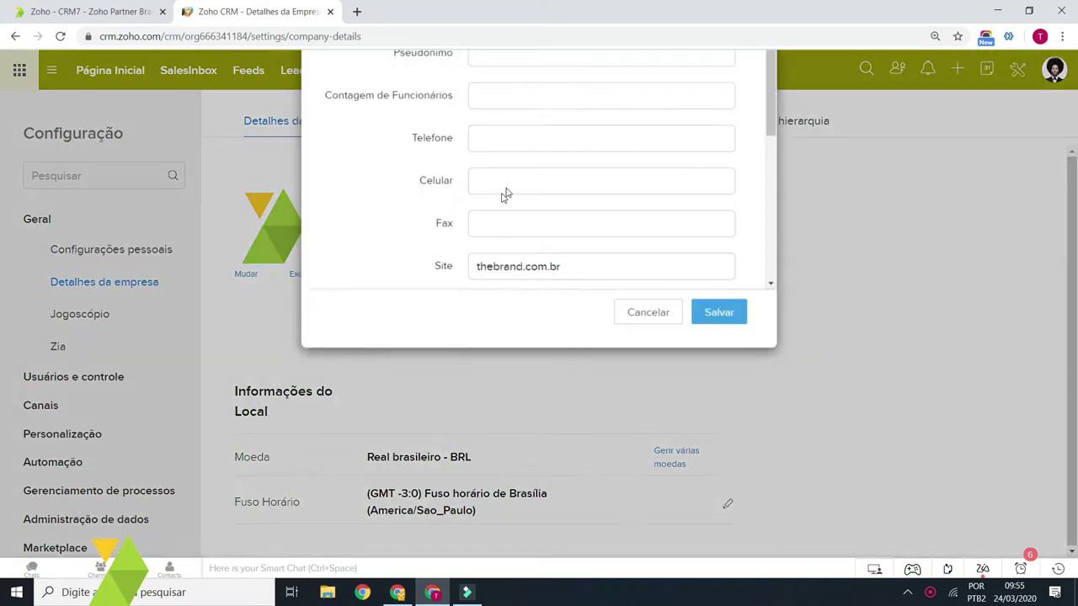
left_click_drag(548, 137, 474, 165)
left_click(498, 175)
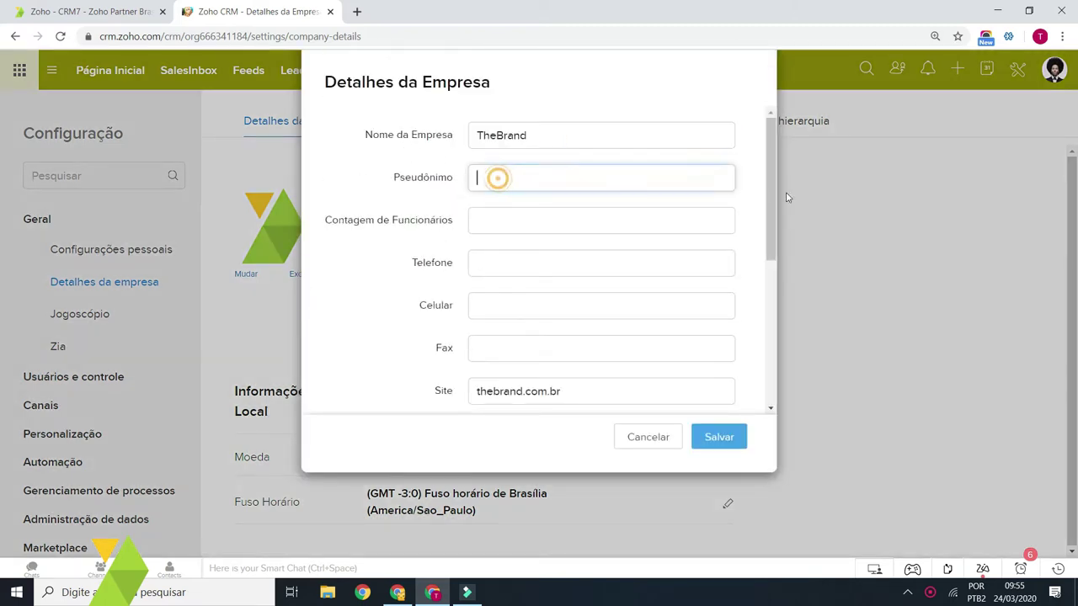
scroll(774, 211, "down", 1)
scroll(774, 207, "down", 1)
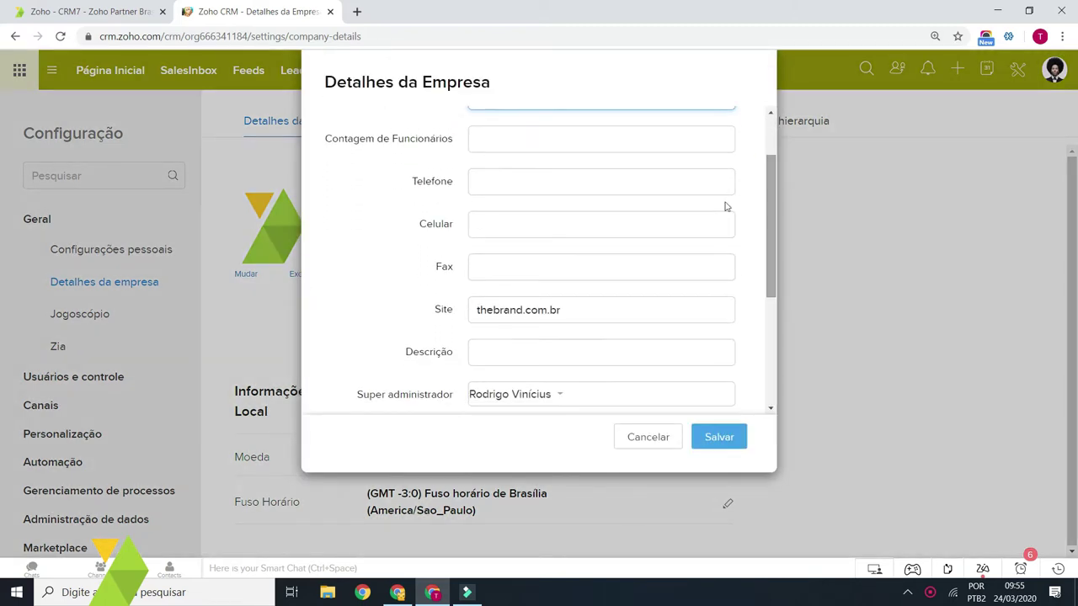
scroll(773, 221, "down", 5)
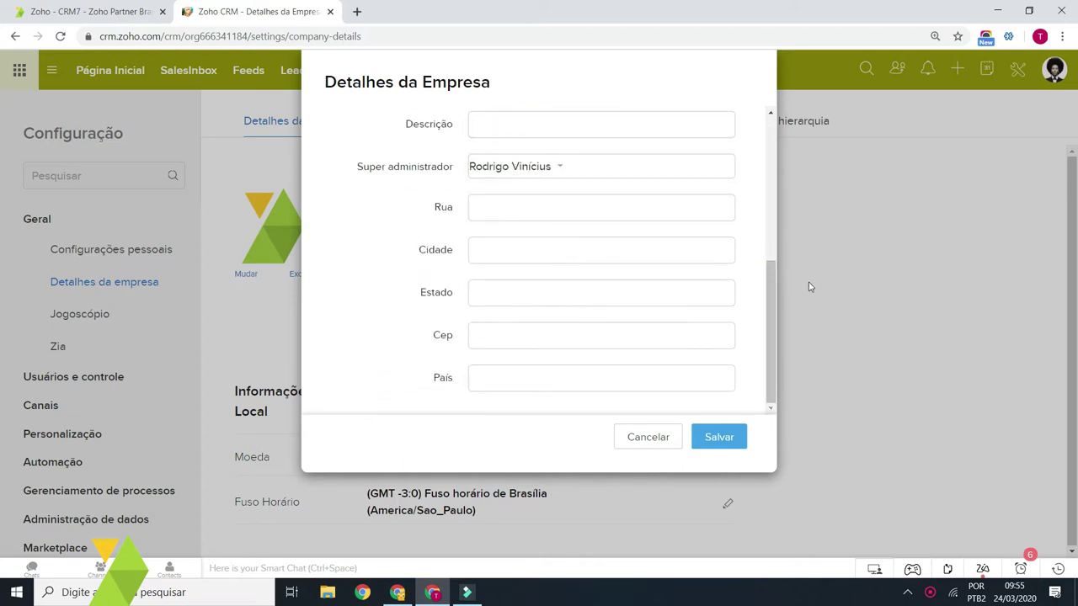
left_click(665, 436)
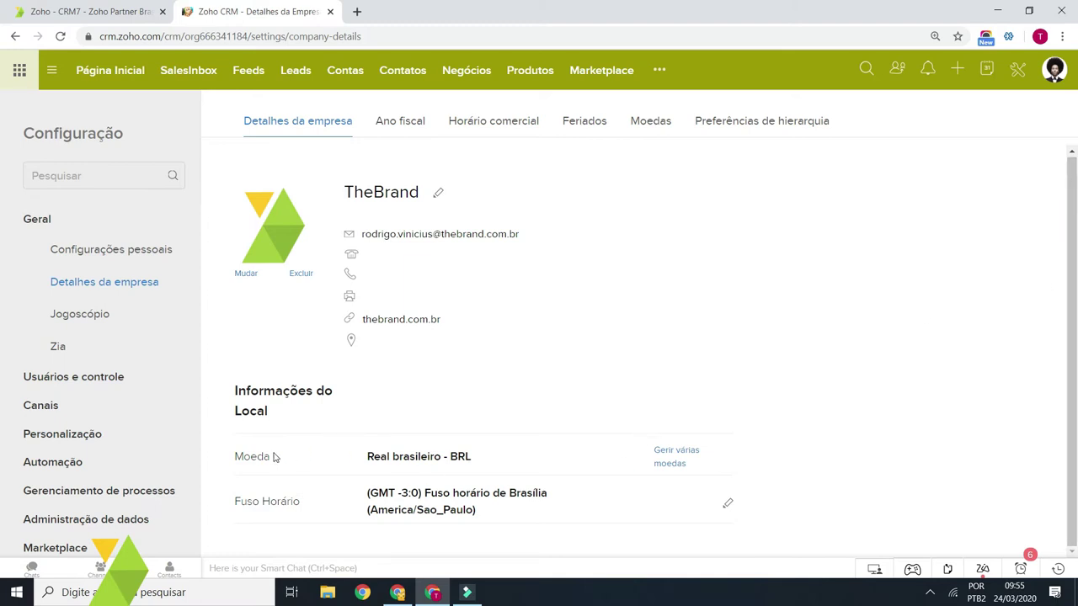
- Examine the company's currency and time zone under its local information
left_click_drag(485, 465, 365, 457)
left_click(308, 456)
left_click_drag(499, 522, 349, 503)
left_click(323, 495)
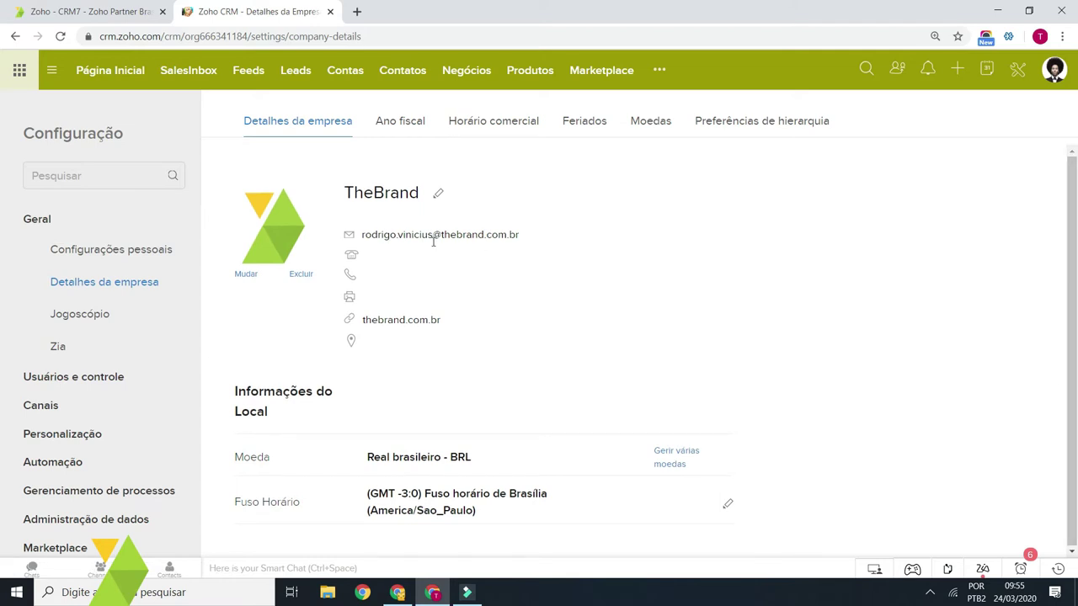
- Open the fiscal year settings and examine the description and the starting month
left_click(400, 125)
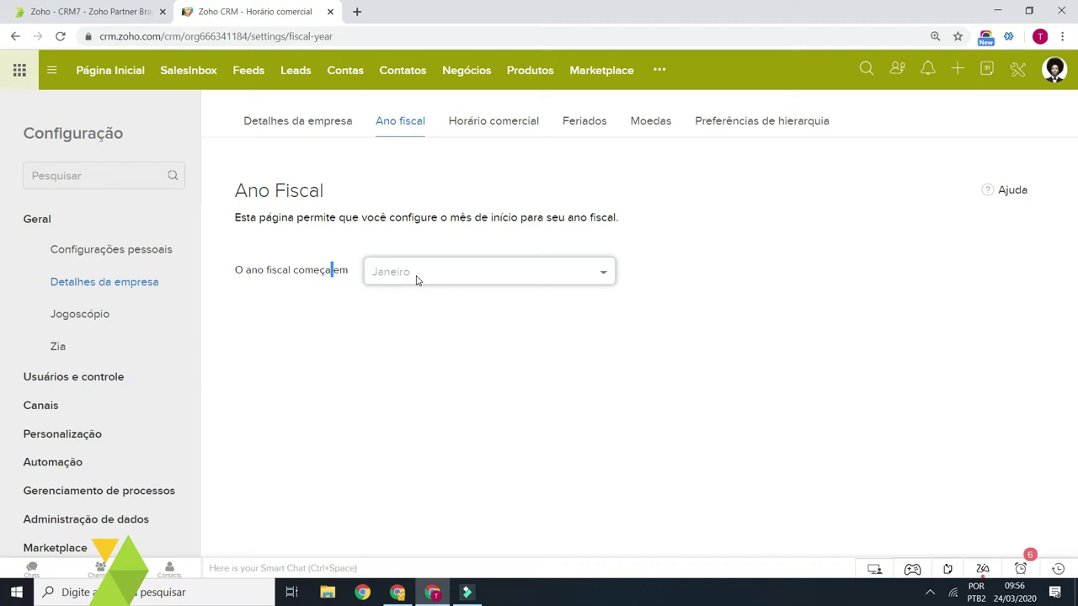
left_click_drag(348, 272, 236, 271)
left_click(539, 279)
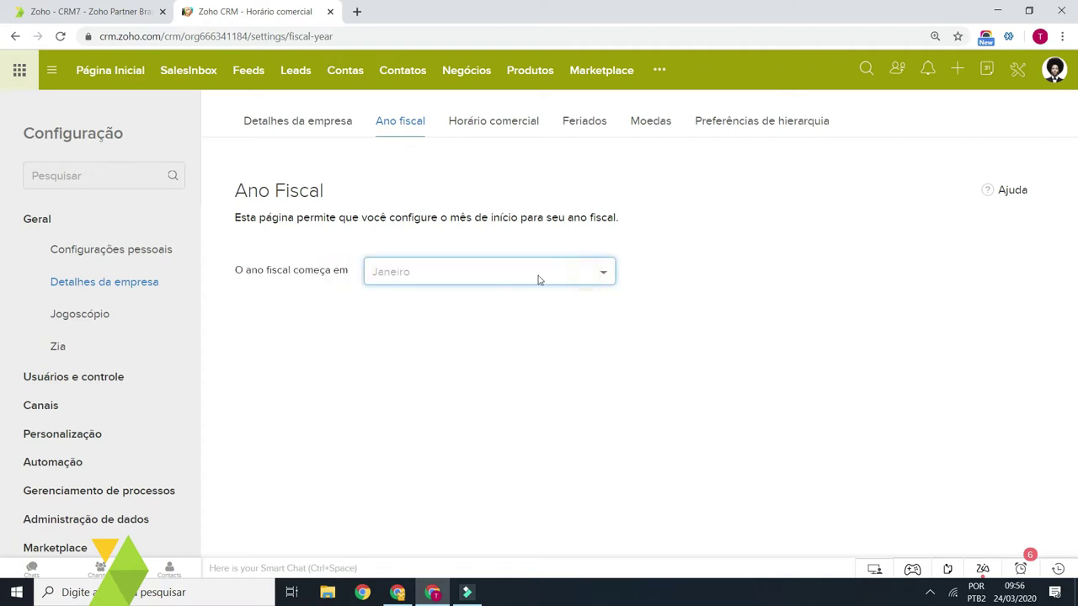
left_click(543, 337)
left_click_drag(261, 217, 487, 218)
left_click(558, 211)
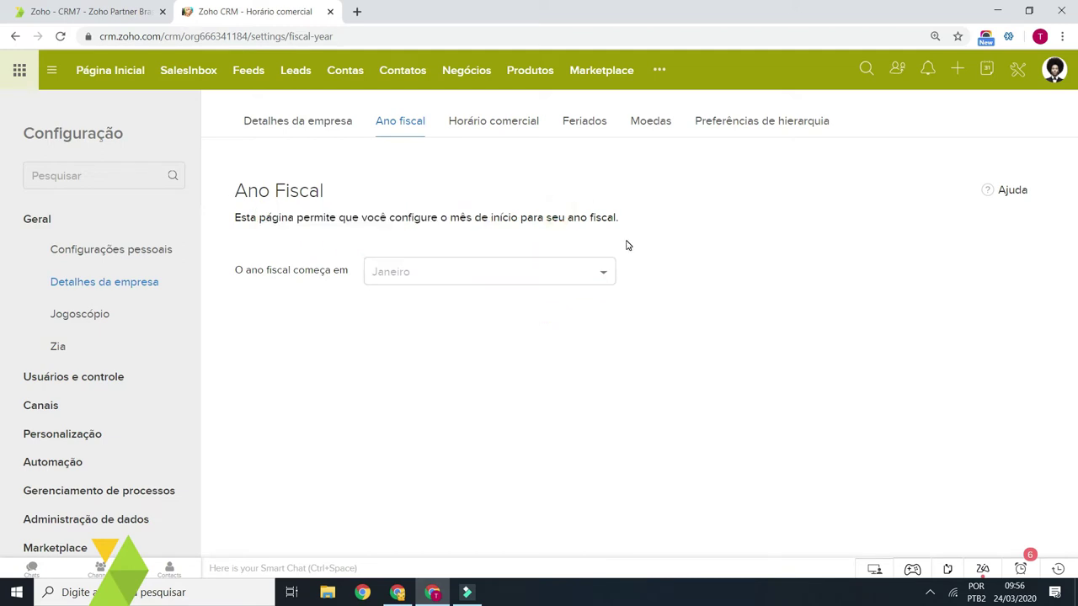
left_click(576, 340)
left_click(466, 208)
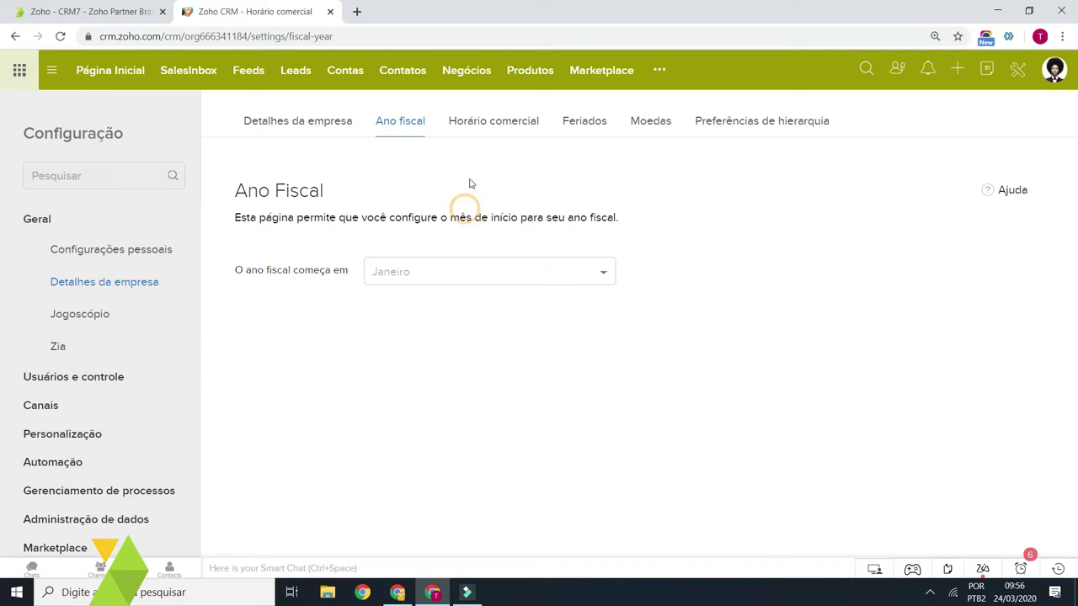
- Open the business hours settings and examine the week start, working days and opening hours
left_click(493, 125)
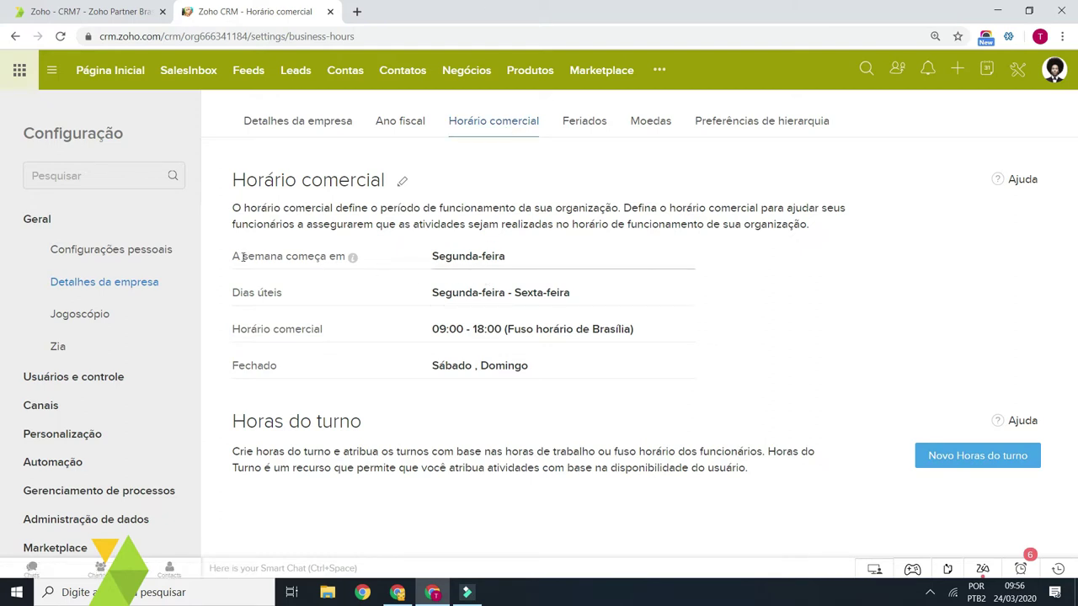
left_click(514, 261)
left_click(448, 254)
left_click(587, 295)
left_click_drag(517, 292, 513, 330)
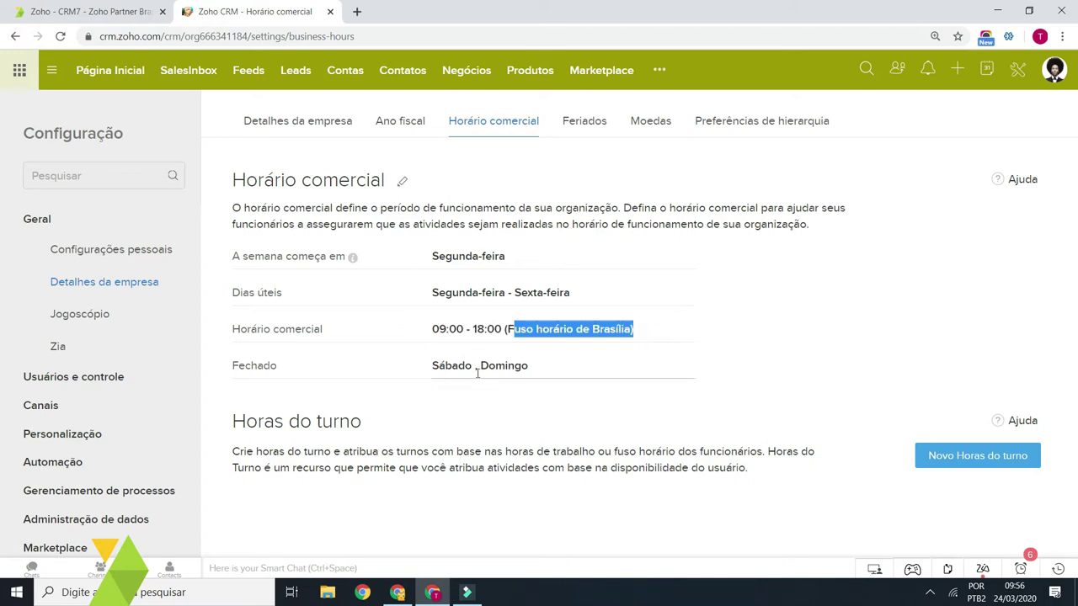
- Open the business hours for editing and review the week-start options, business period and working days
left_click(401, 185)
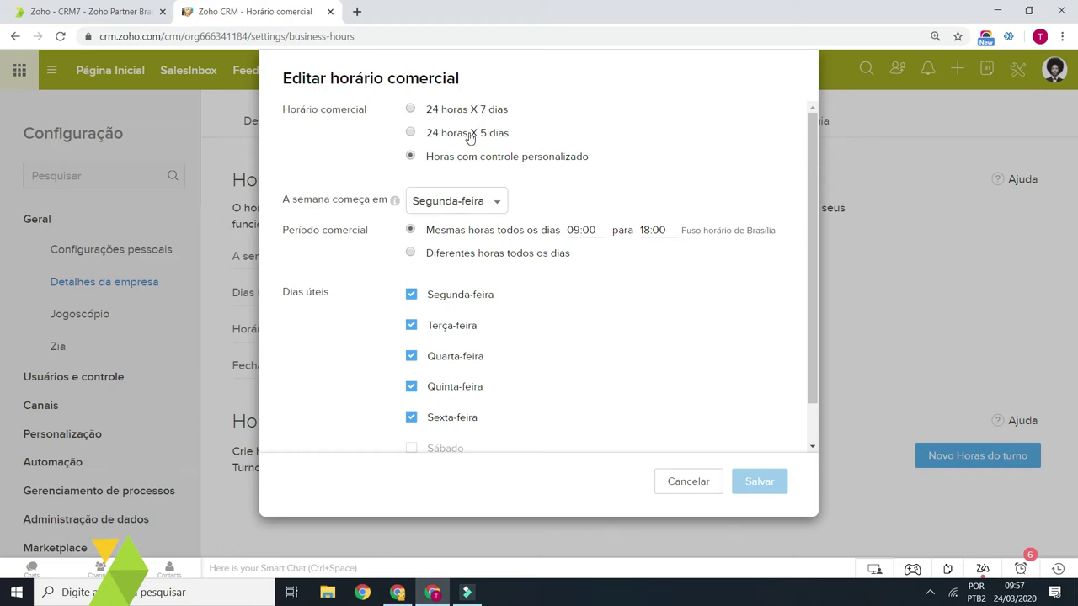
left_click(497, 207)
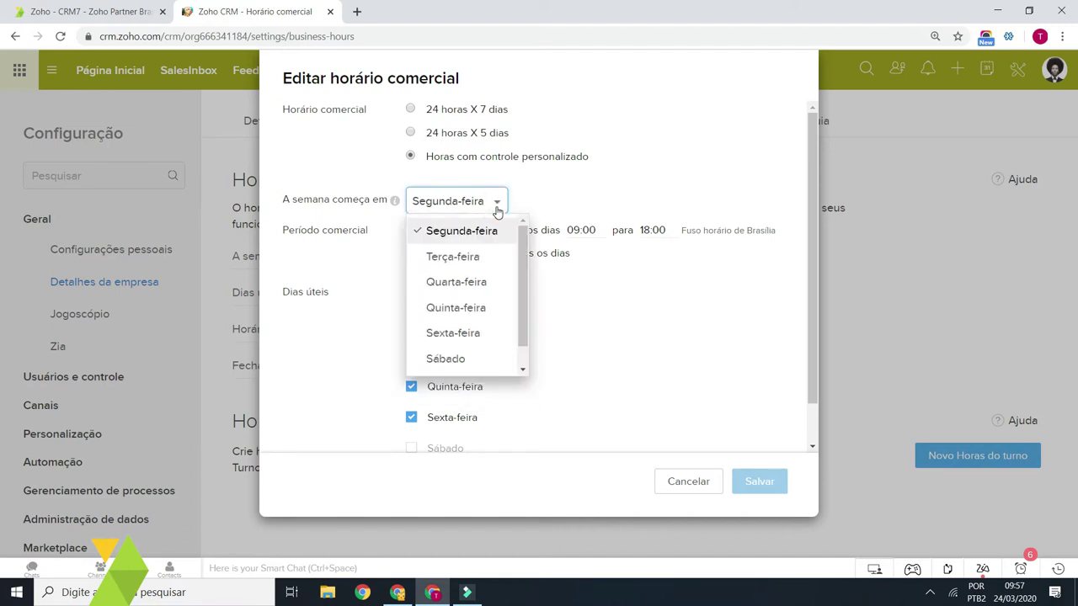
scroll(485, 342, "down", 1)
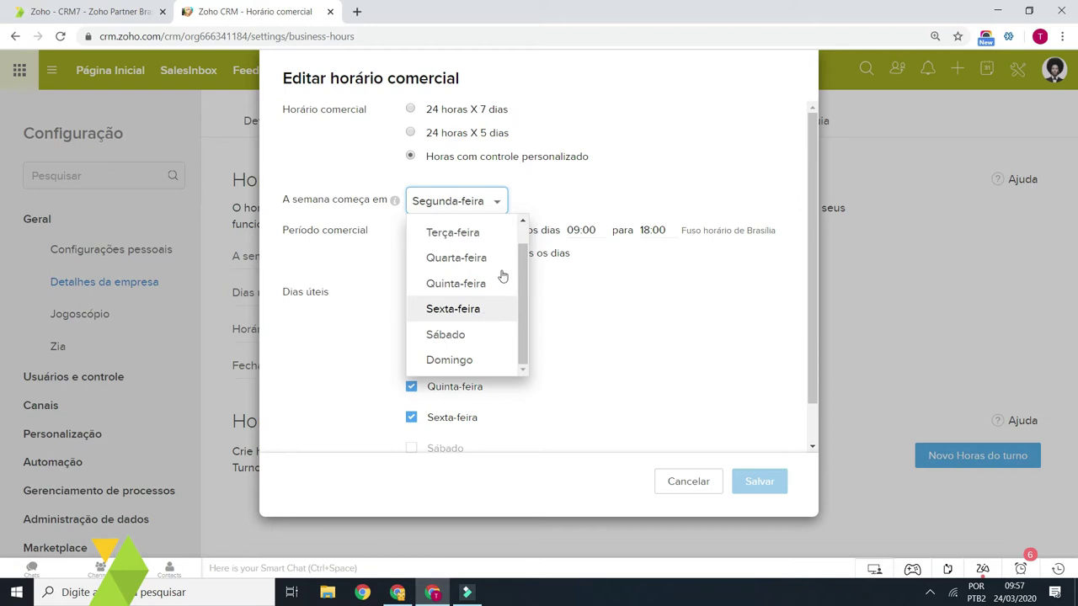
left_click(569, 189)
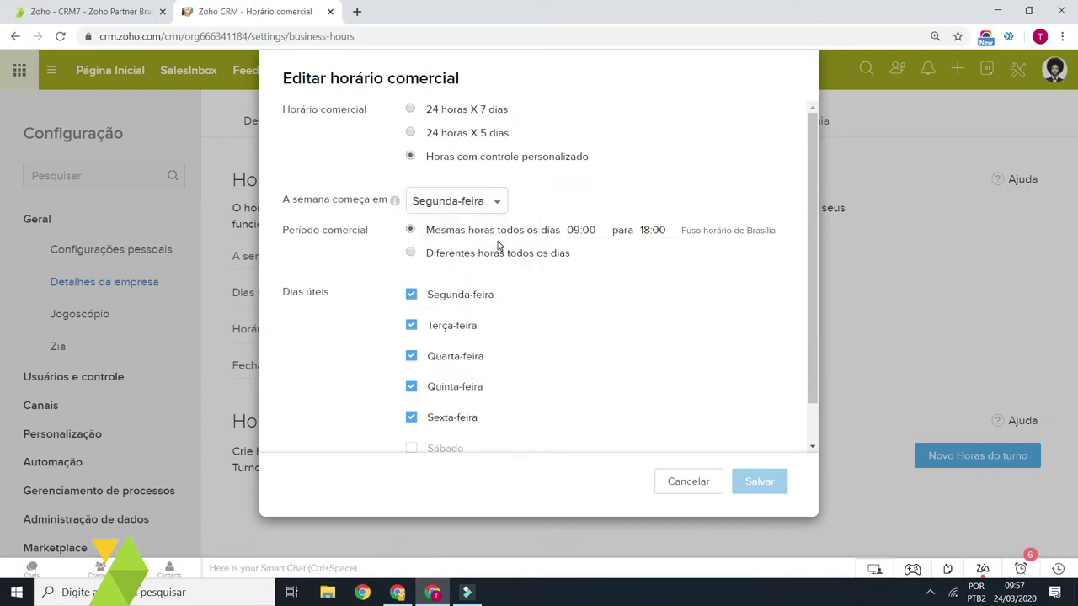
scroll(444, 303, "down", 1)
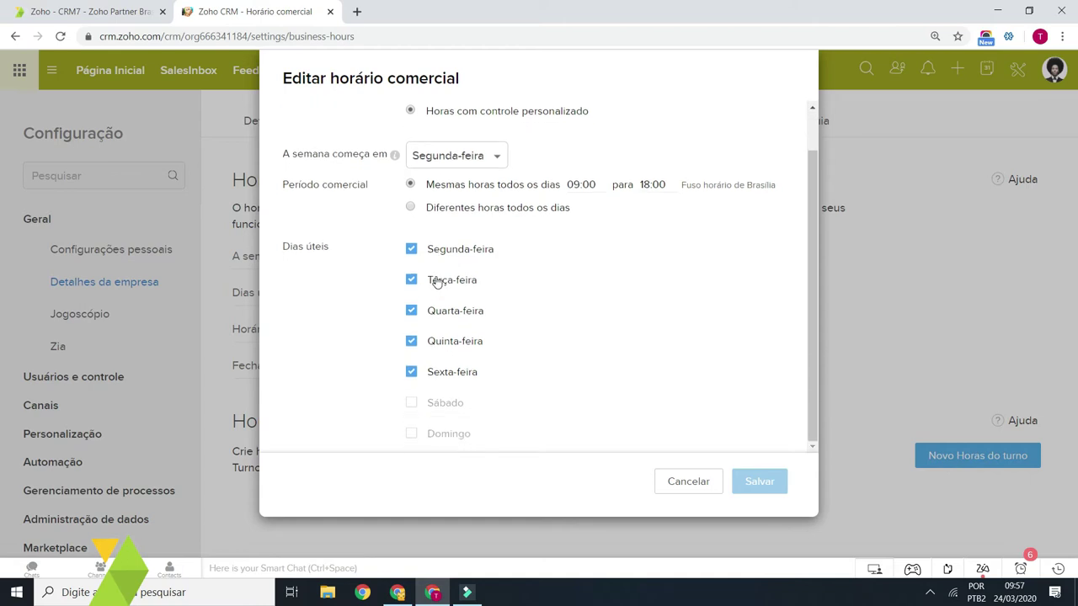
scroll(433, 278, "up", 1)
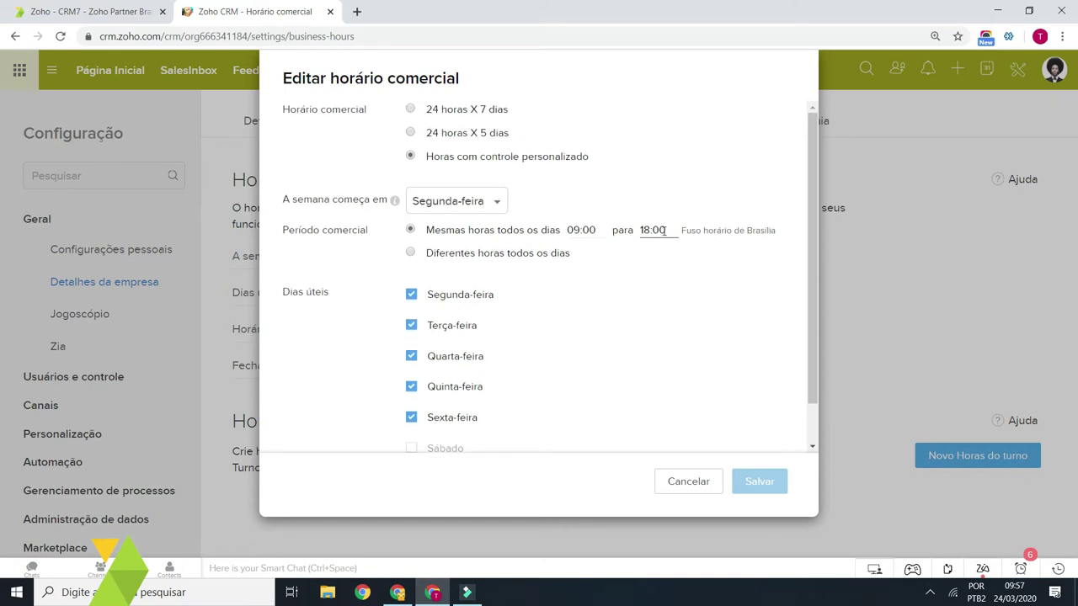
- Switch the business period to different hours every day, with Tuesday starting at 09:00, and save the business hours
left_click(411, 253)
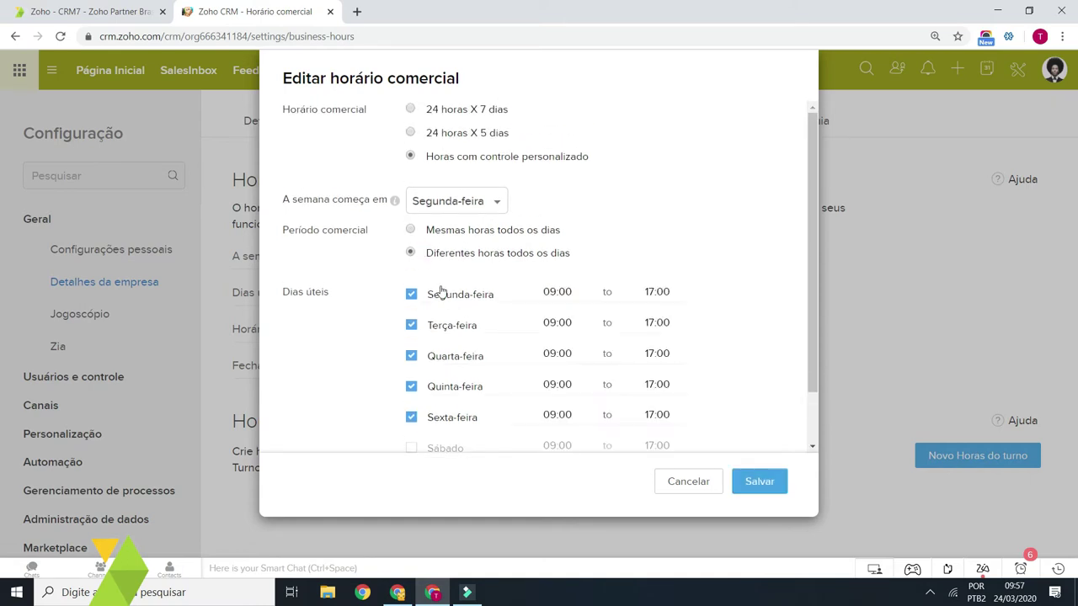
left_click(562, 318)
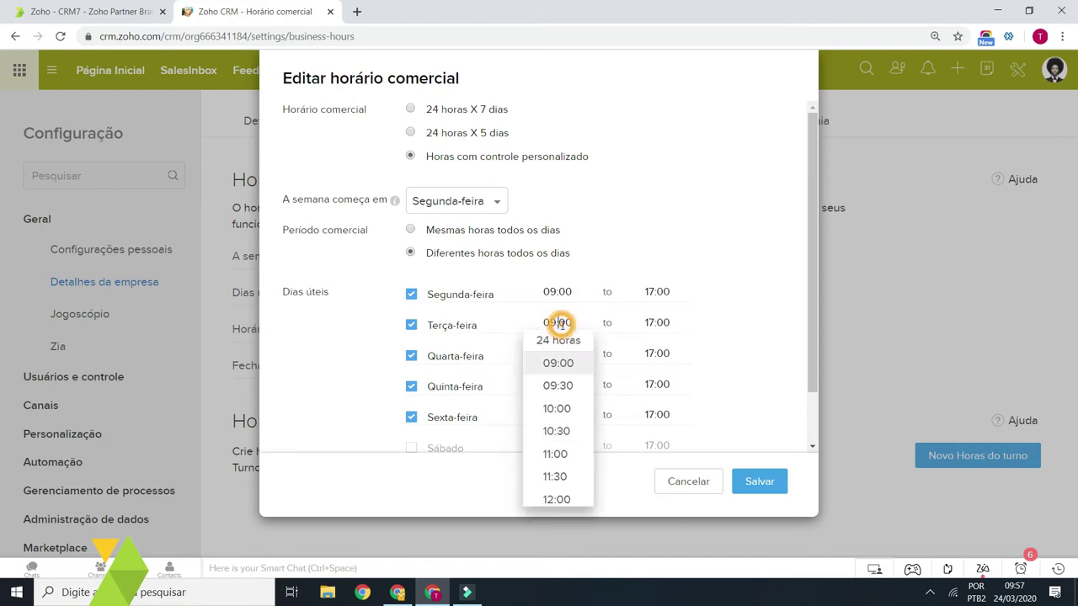
left_click(559, 409)
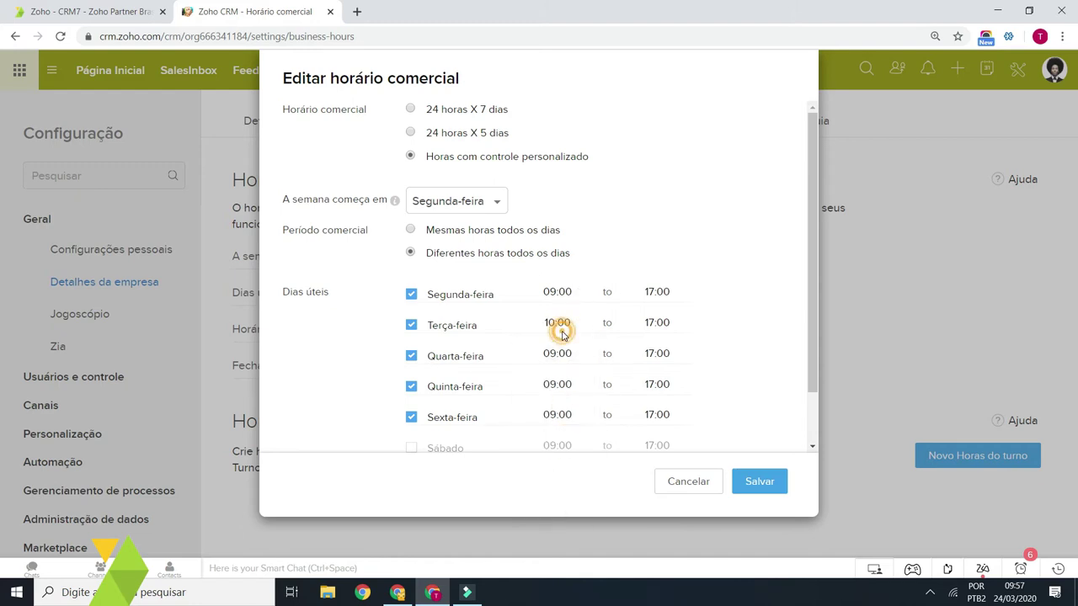
left_click(561, 322)
scroll(567, 370, "up", 5)
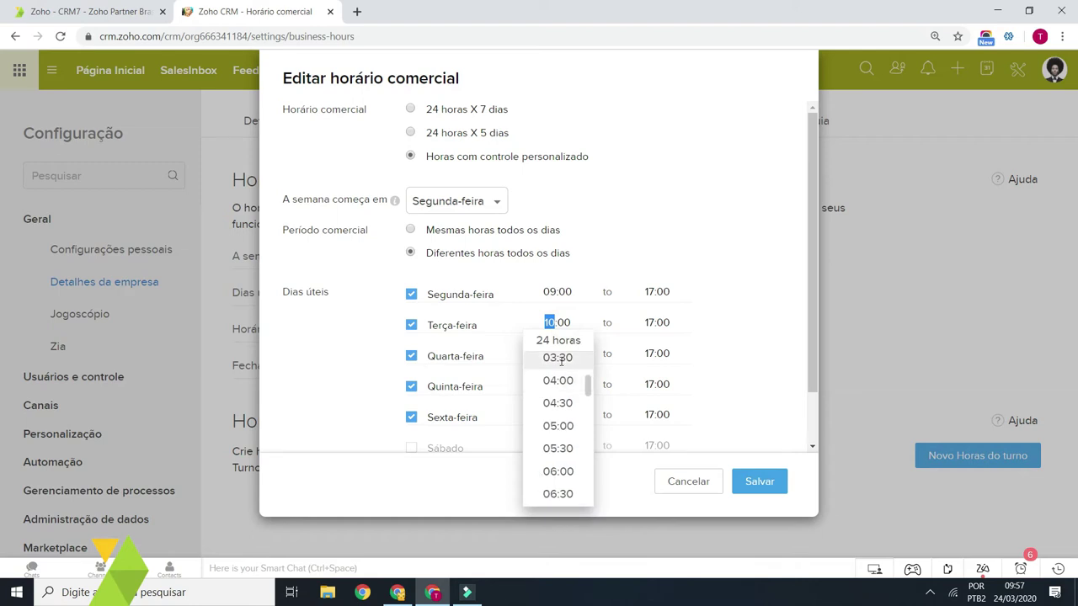
scroll(567, 395, "down", 5)
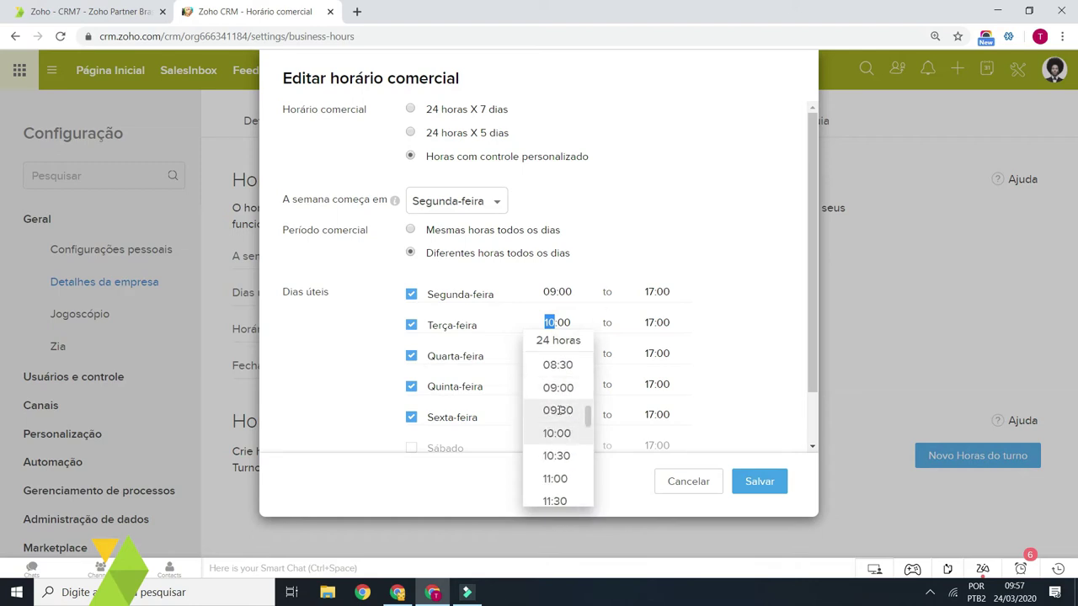
left_click(558, 388)
scroll(564, 341, "down", 3)
scroll(500, 396, "up", 3)
left_click(763, 482)
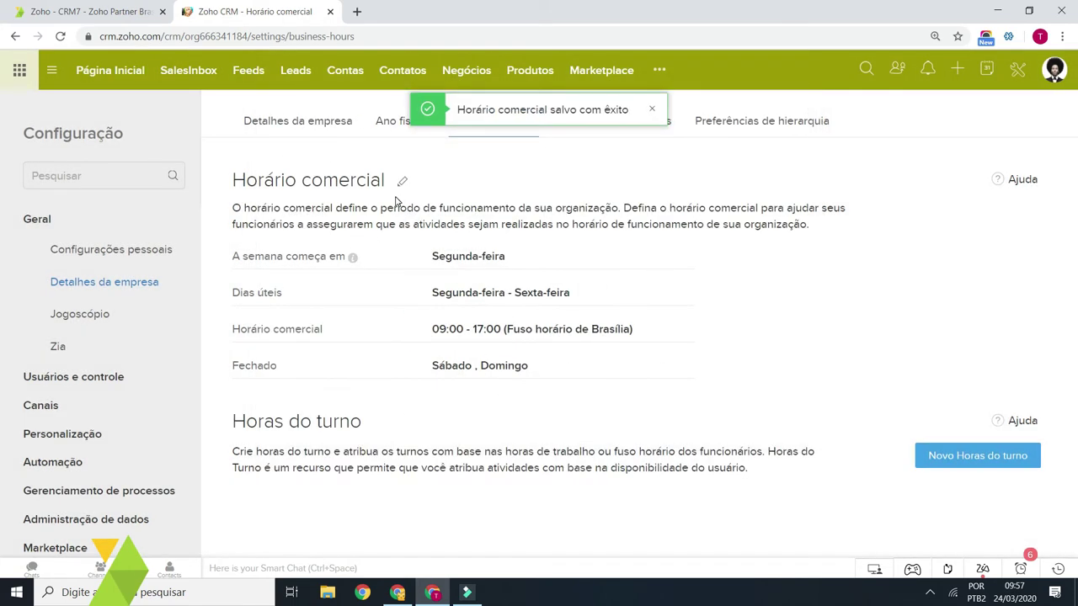
- Create a new shift-hours entry and name the shift "Canadá"
left_click_drag(264, 421, 412, 431)
left_click(412, 429)
left_click(950, 462)
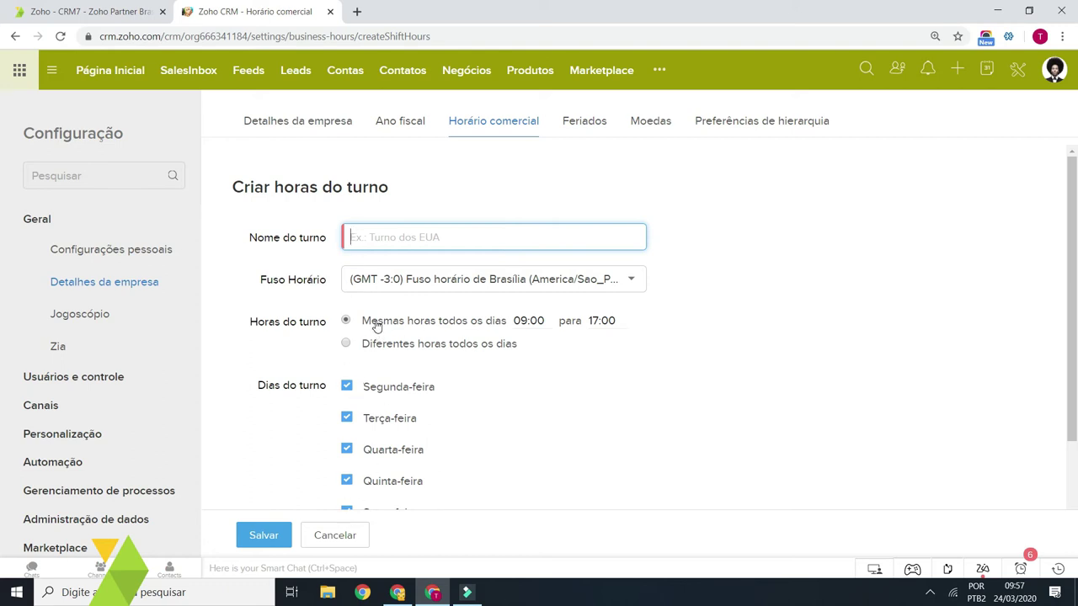
left_click(244, 188)
left_click(463, 246)
type("Canadá")
- Find the Canadian time zones and set the shift's time zone to (GMT -6:0) Fuso horário padrão central (Canada/Saskatchewan)
left_click(549, 284)
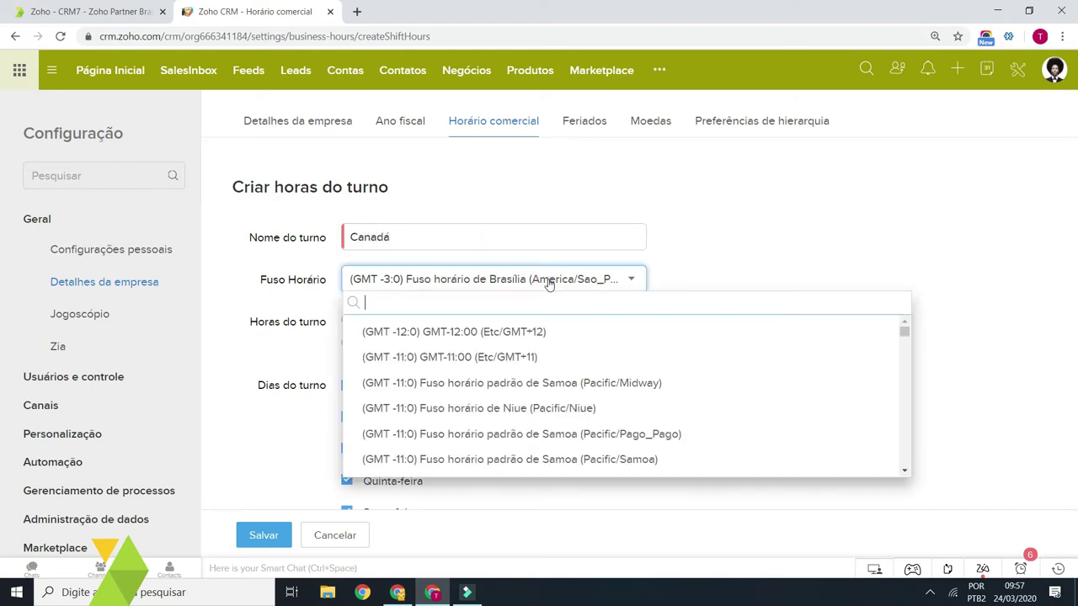
left_click(549, 284)
left_click(485, 278)
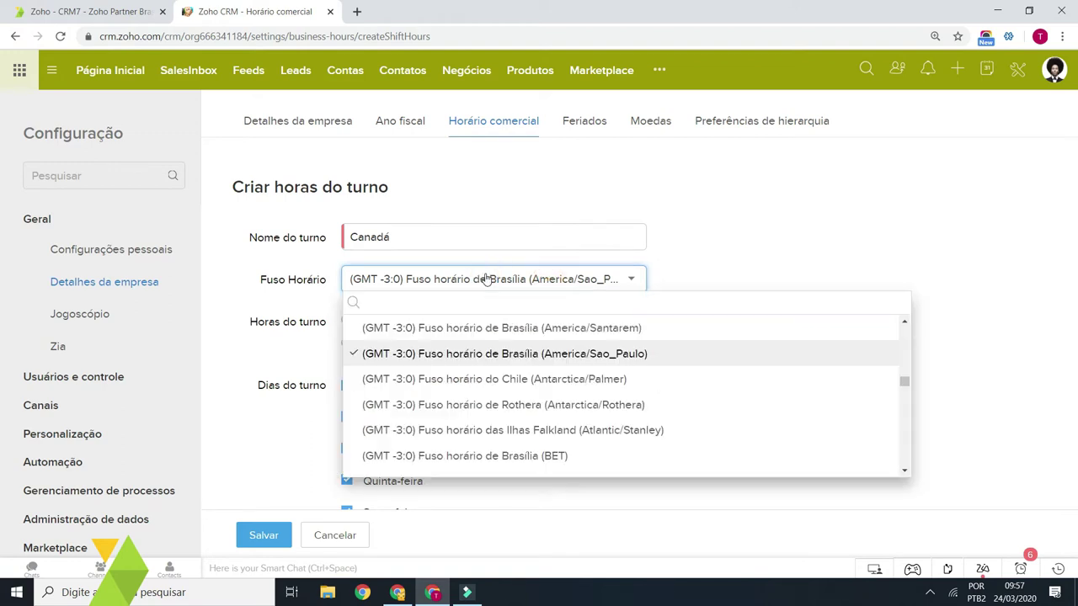
type("cana")
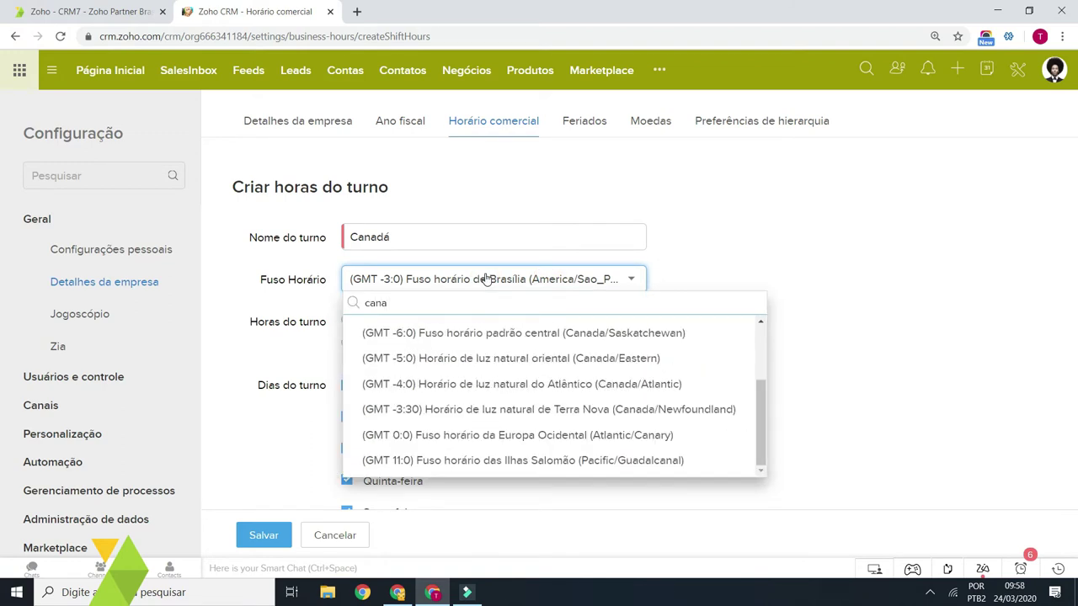
left_click(539, 336)
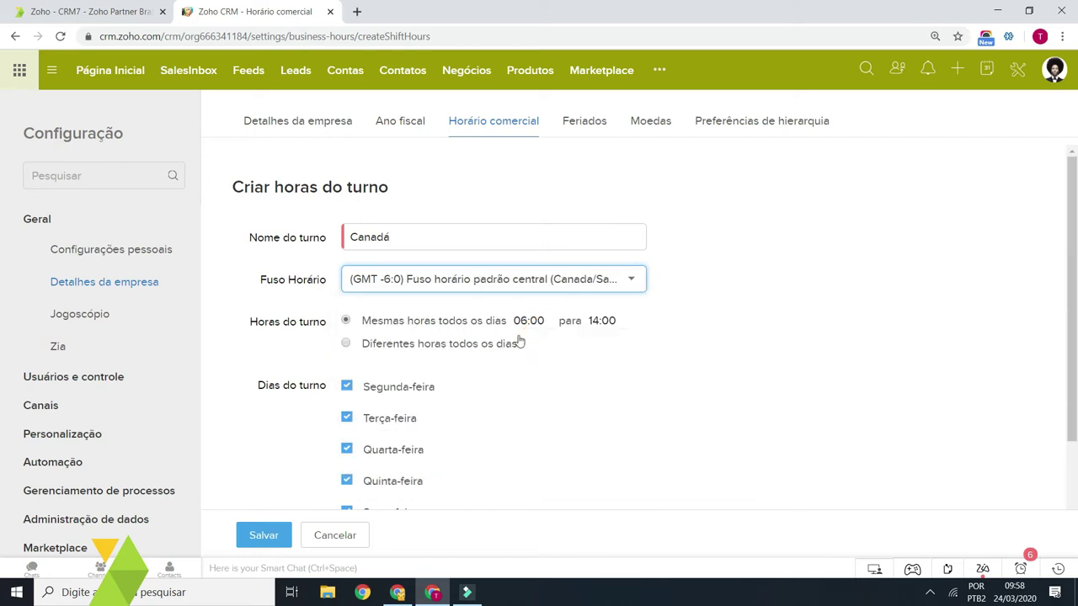
scroll(485, 315, "down", 1)
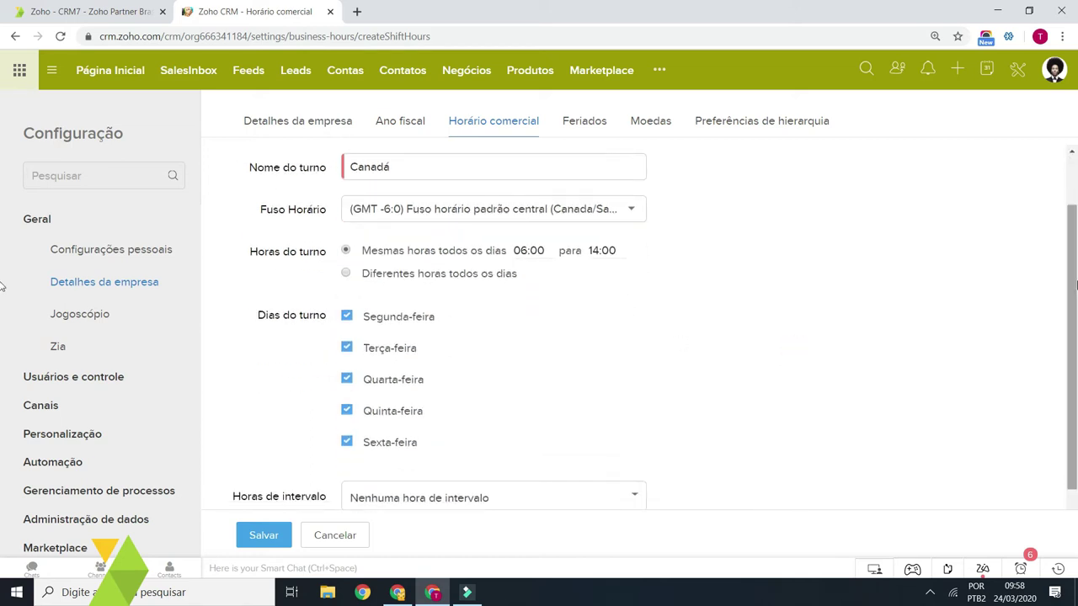
scroll(1071, 284, "down", 1)
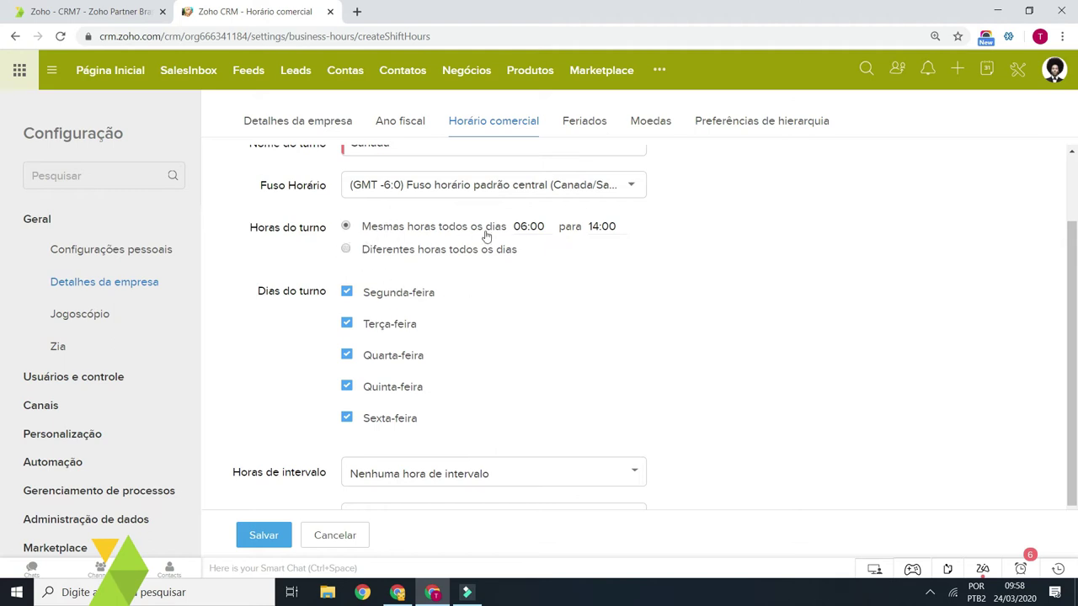
- Review the Canadá shift's name and time zone, and set its shift hours to different hours every day (Diferentes horas todos os dias)
scroll(377, 427, "down", 1)
scroll(377, 427, "down", 1)
scroll(409, 433, "up", 3)
double_click(423, 236)
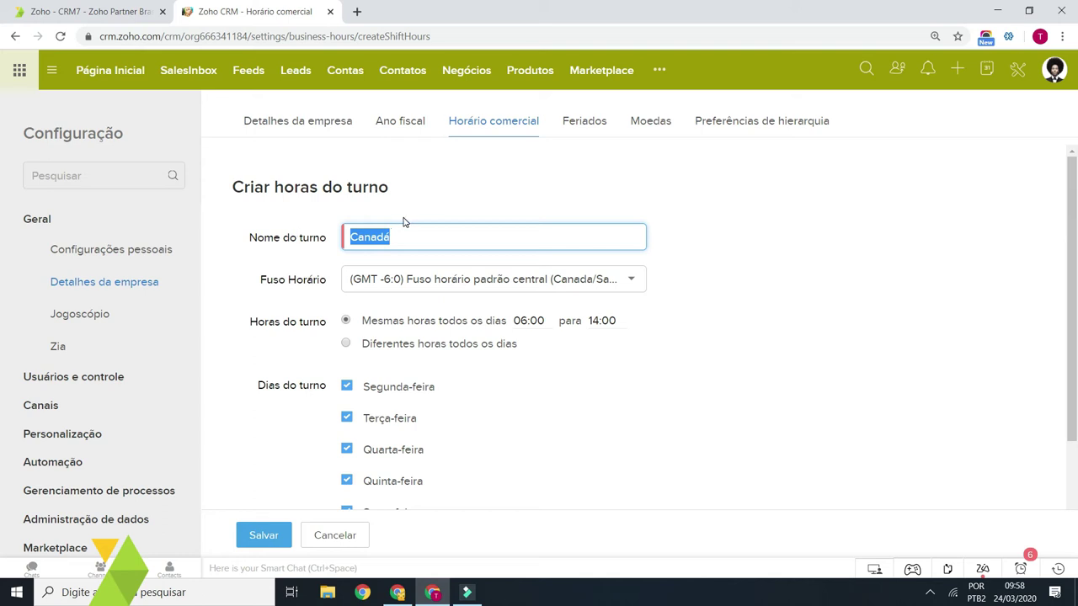
scroll(389, 320, "down", 2)
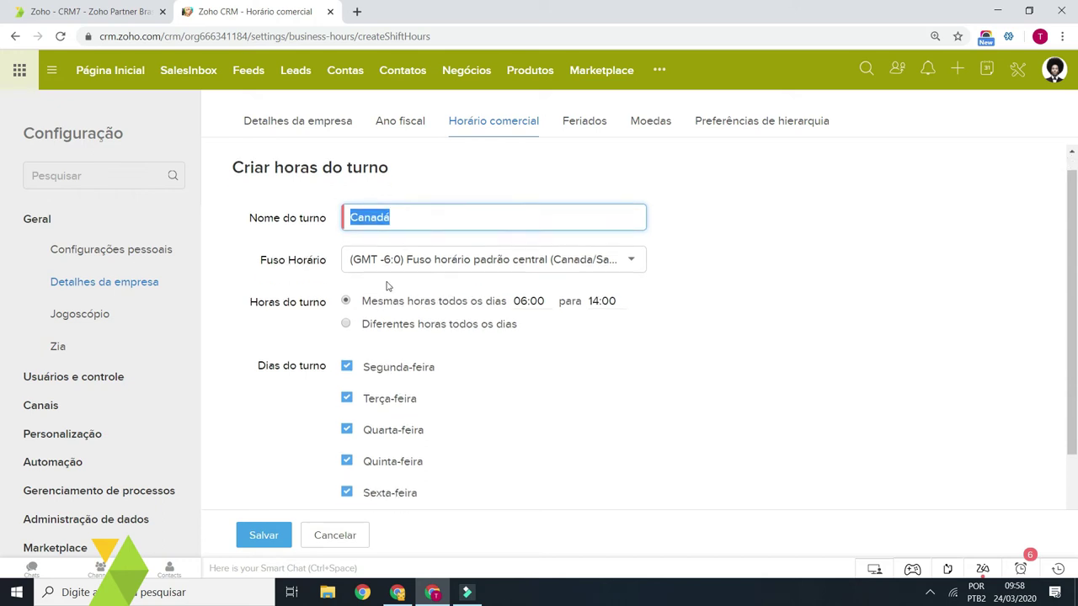
scroll(387, 236, "up", 2)
scroll(393, 263, "down", 2)
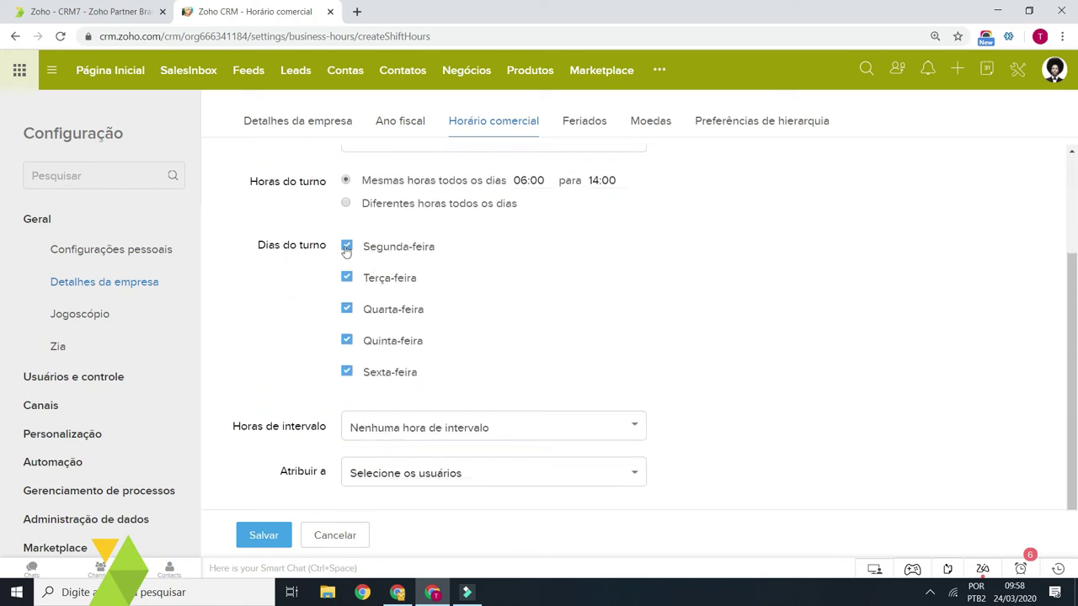
left_click(345, 204)
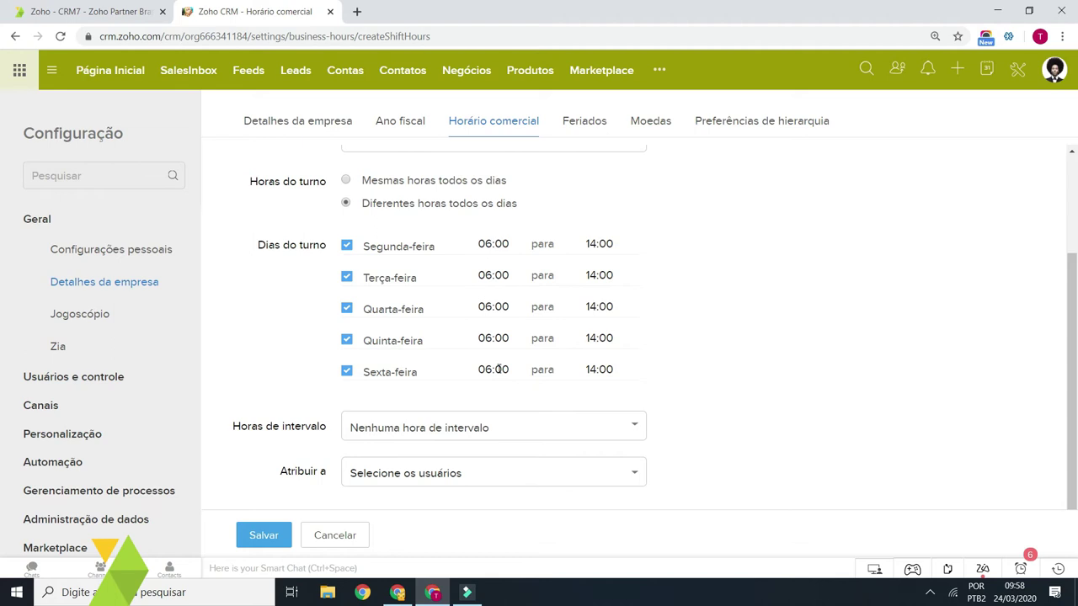
- Add a first break to the shift with the same hours every day, 06:00 to 06:15, Monday through Friday
left_click(415, 416)
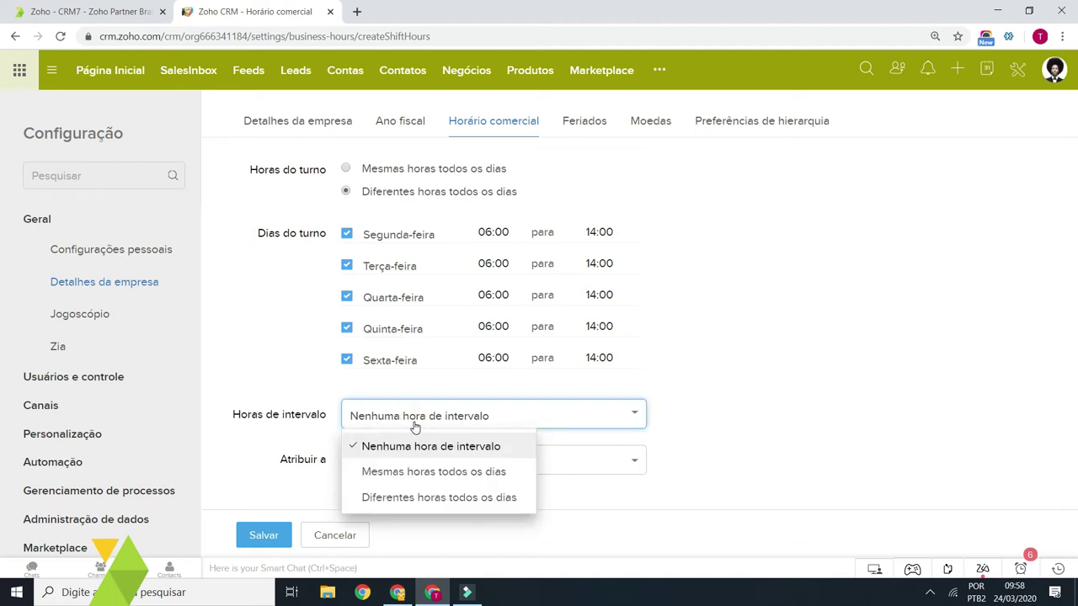
left_click(478, 478)
scroll(455, 379, "down", 1)
scroll(486, 428, "down", 2)
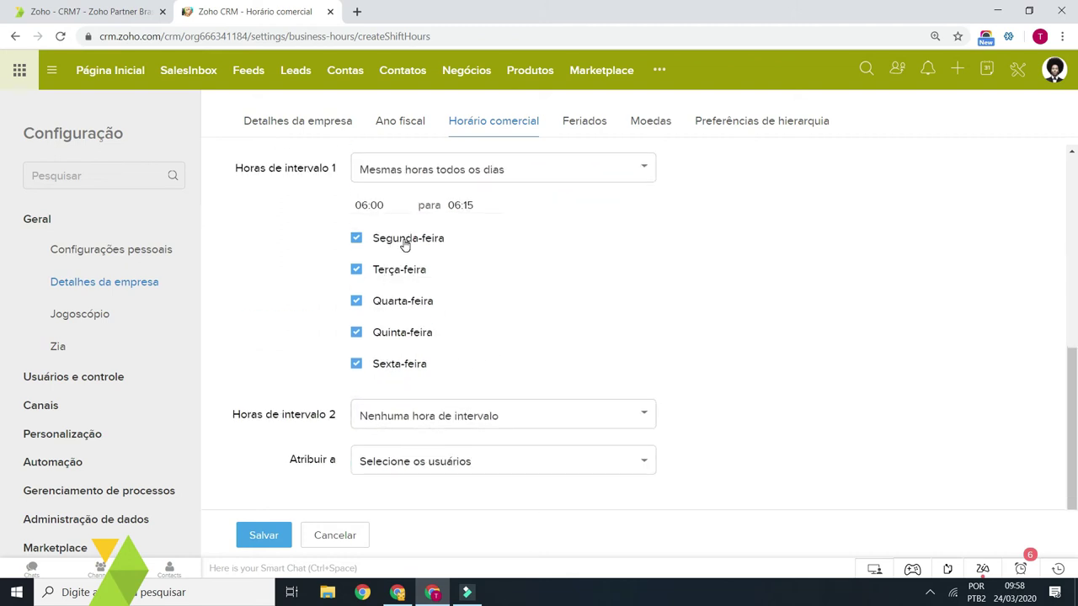
- Check the options for a second break and review the shift's days and hours
left_click(485, 420)
left_click(531, 368)
left_click(393, 416)
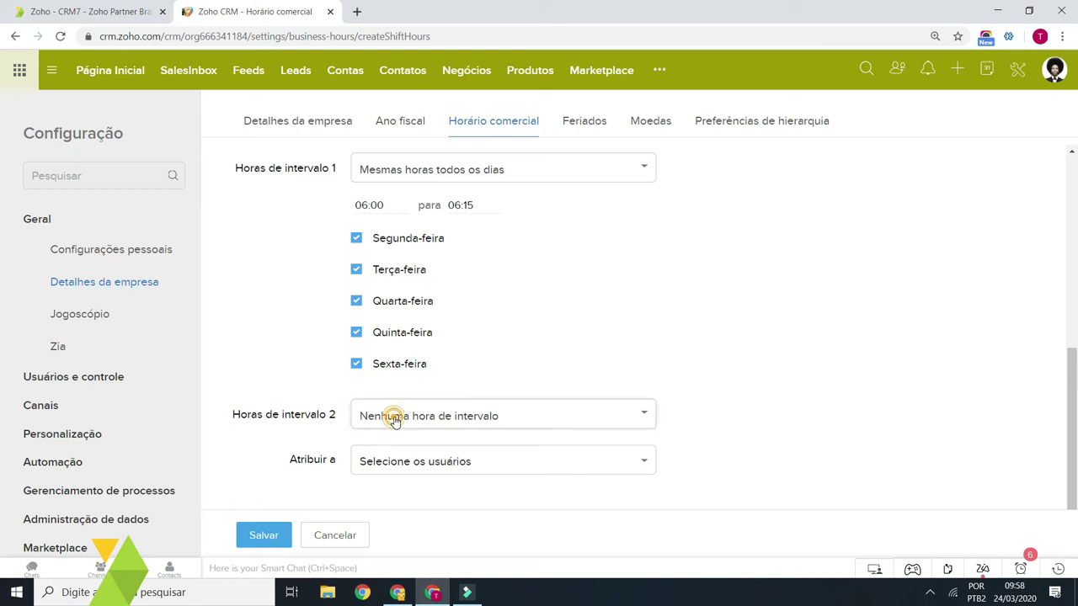
left_click(692, 362)
scroll(606, 368, "up", 5)
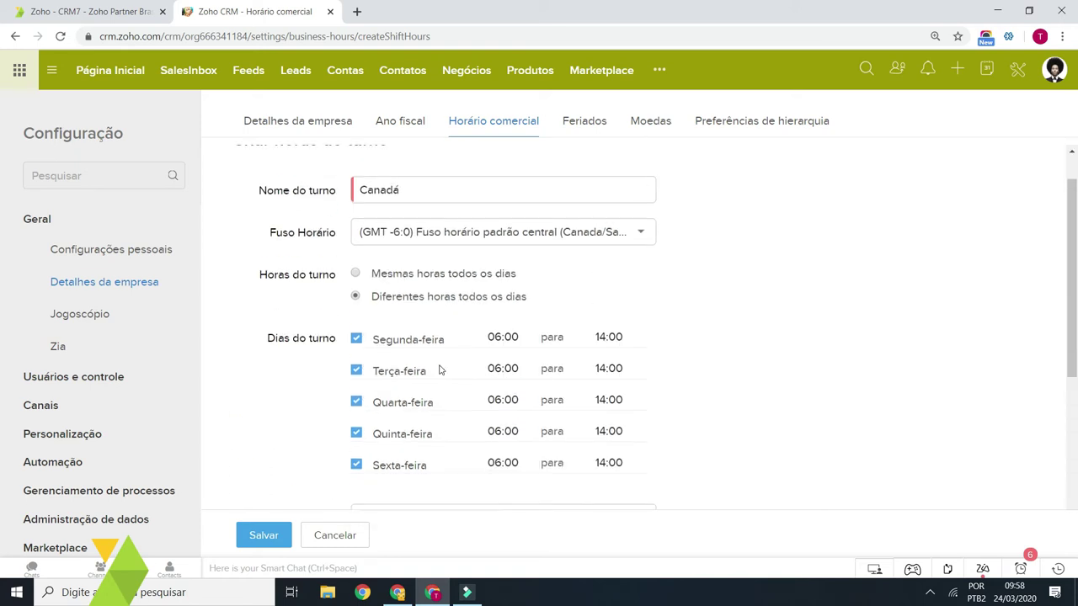
scroll(485, 241, "down", 5)
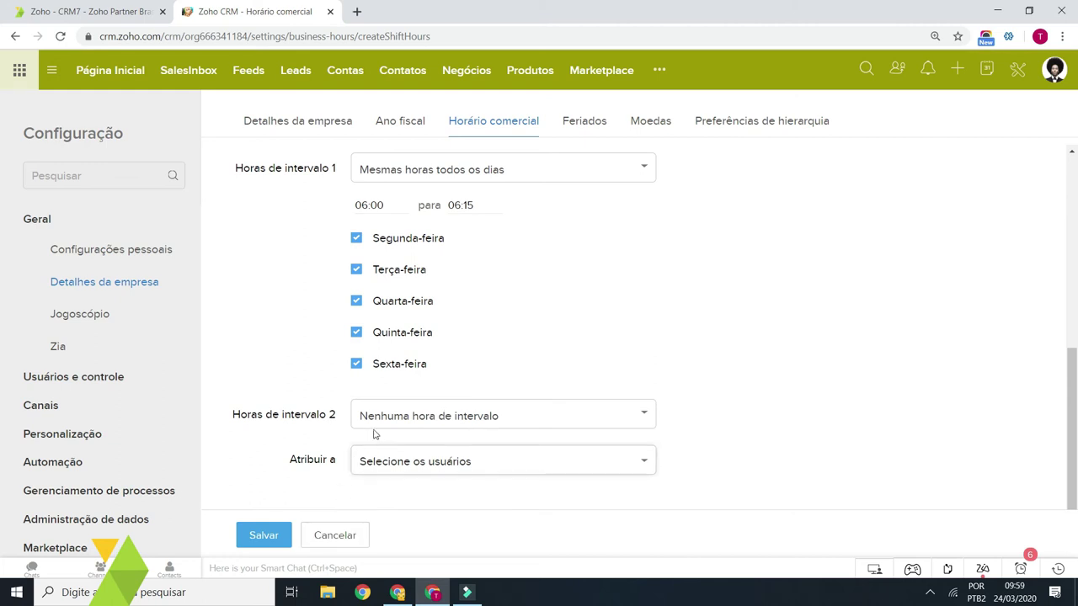
- Assign the shift to the active user and save the shift hours
left_click(412, 463)
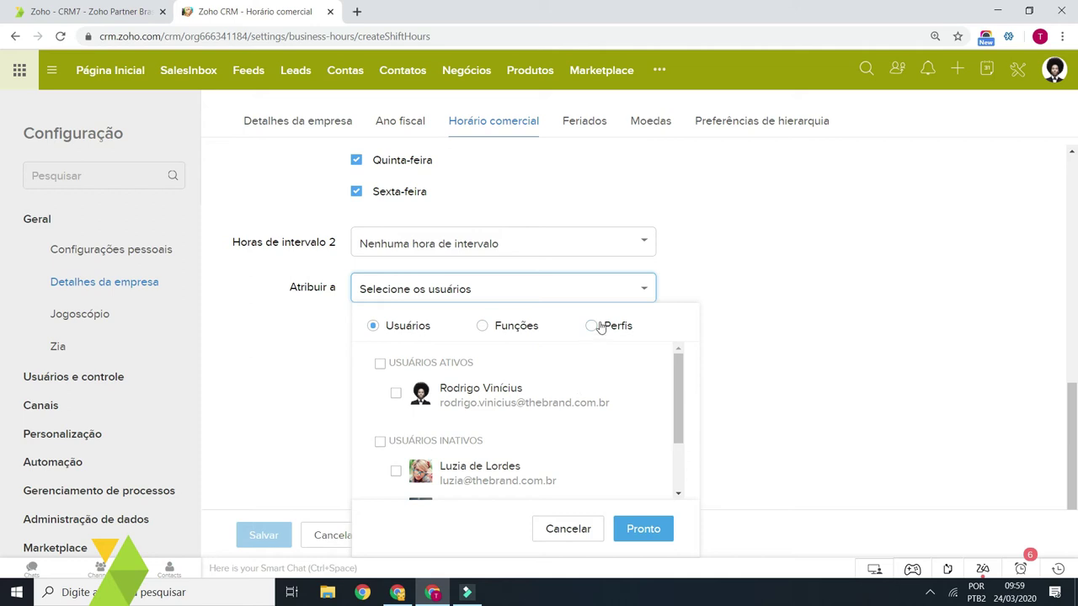
scroll(676, 377, "down", 2)
scroll(675, 377, "up", 2)
left_click(396, 393)
left_click(656, 527)
scroll(433, 380, "up", 6)
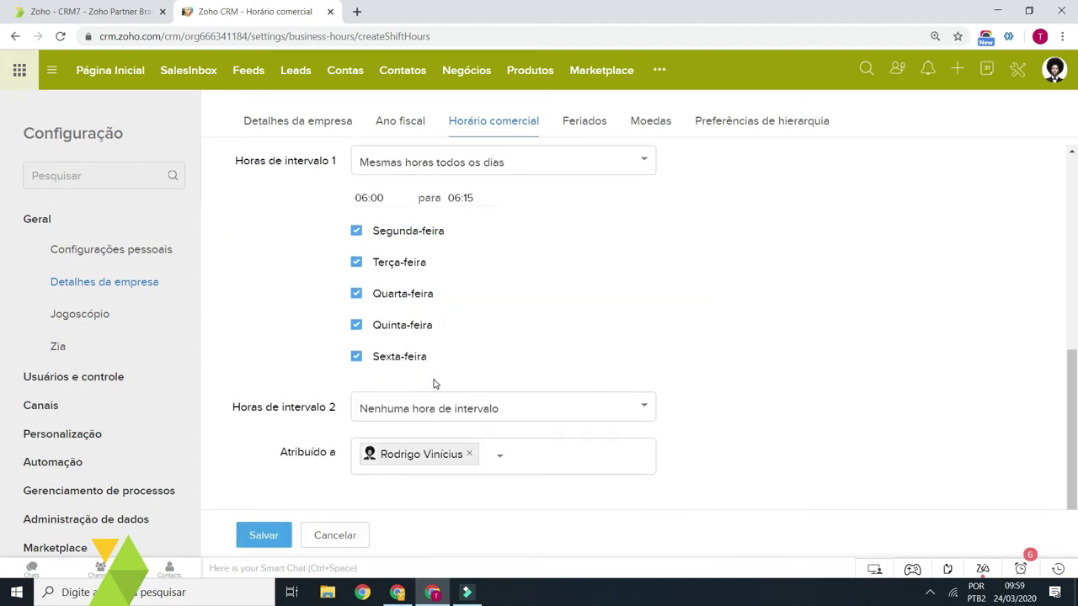
scroll(472, 401, "down", 5)
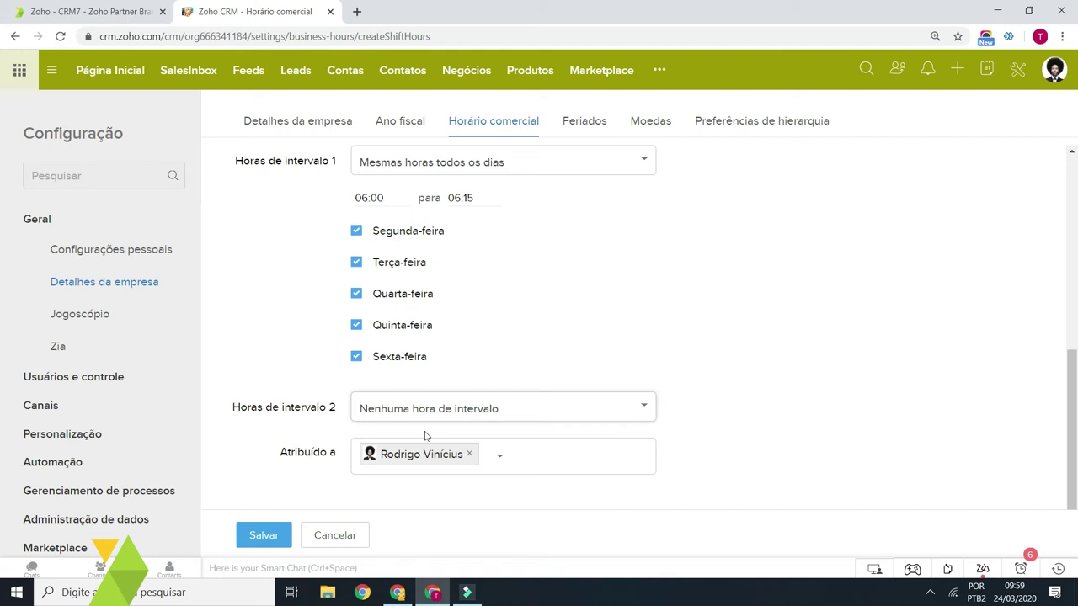
left_click(267, 531)
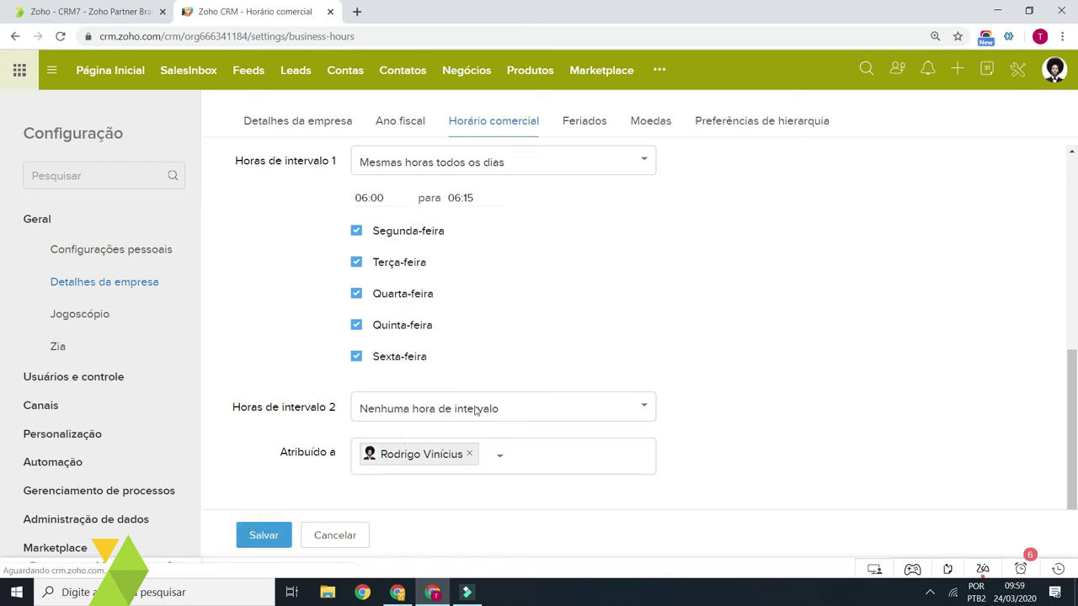
scroll(486, 395, "down", 1)
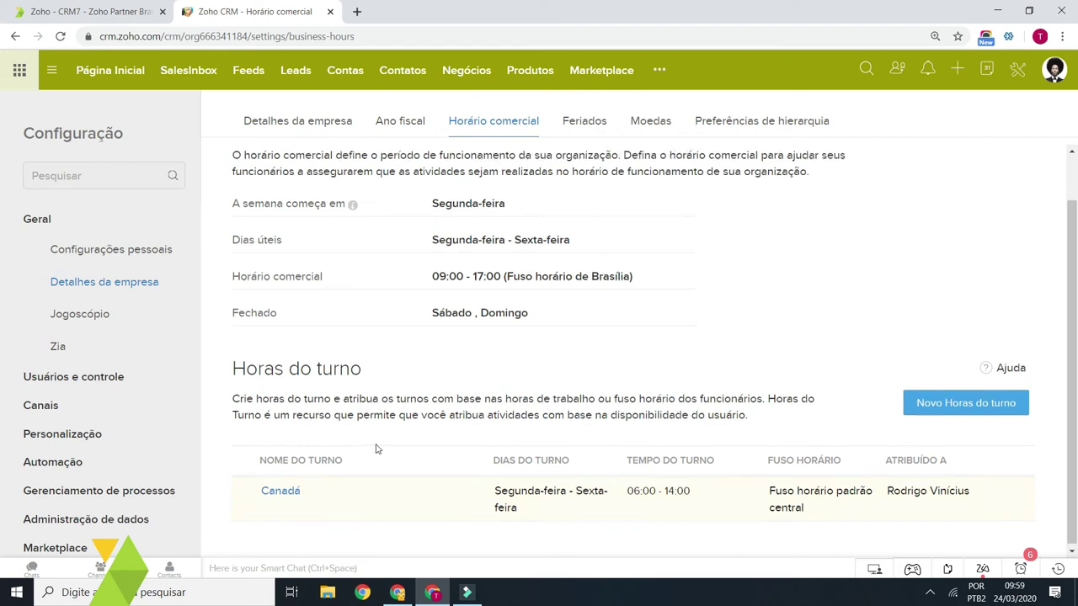
scroll(381, 446, "up", 1)
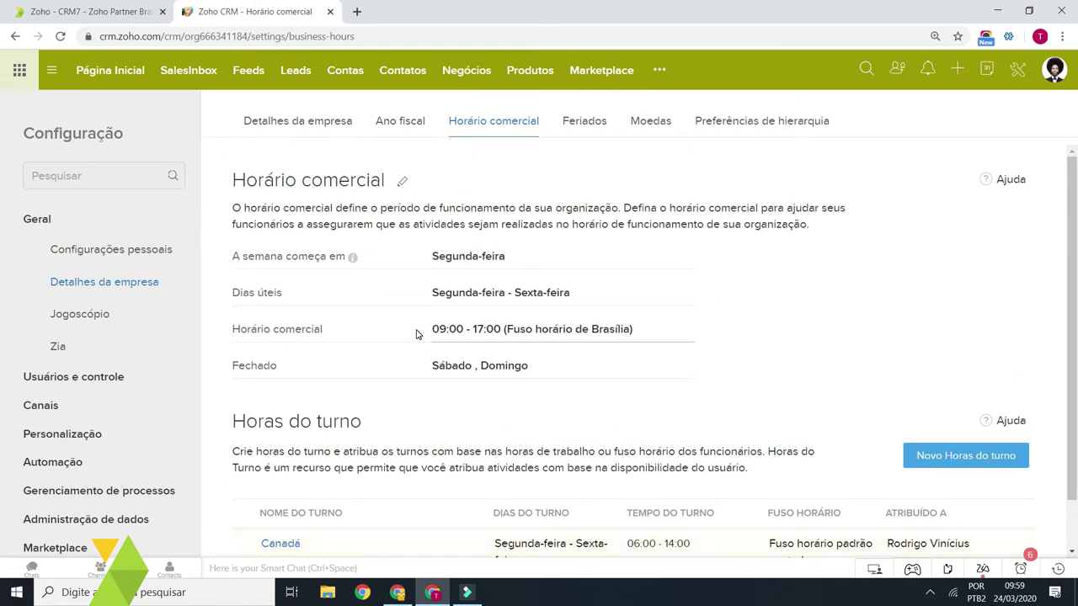
- Create a new holiday list for 2021 and apply it to the Canadá shift
left_click(593, 126)
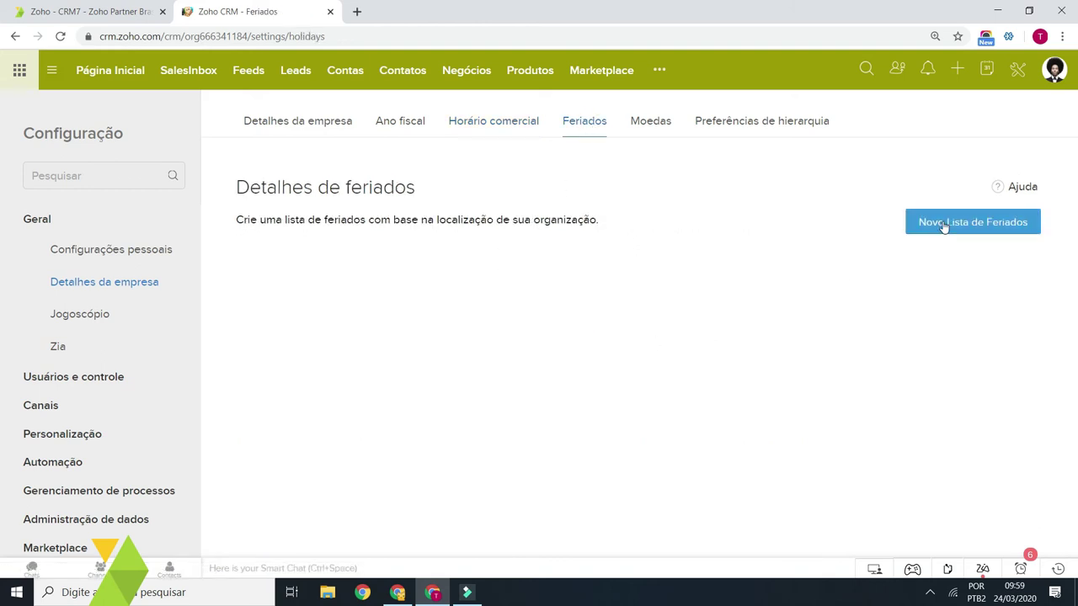
left_click(964, 228)
left_click(392, 236)
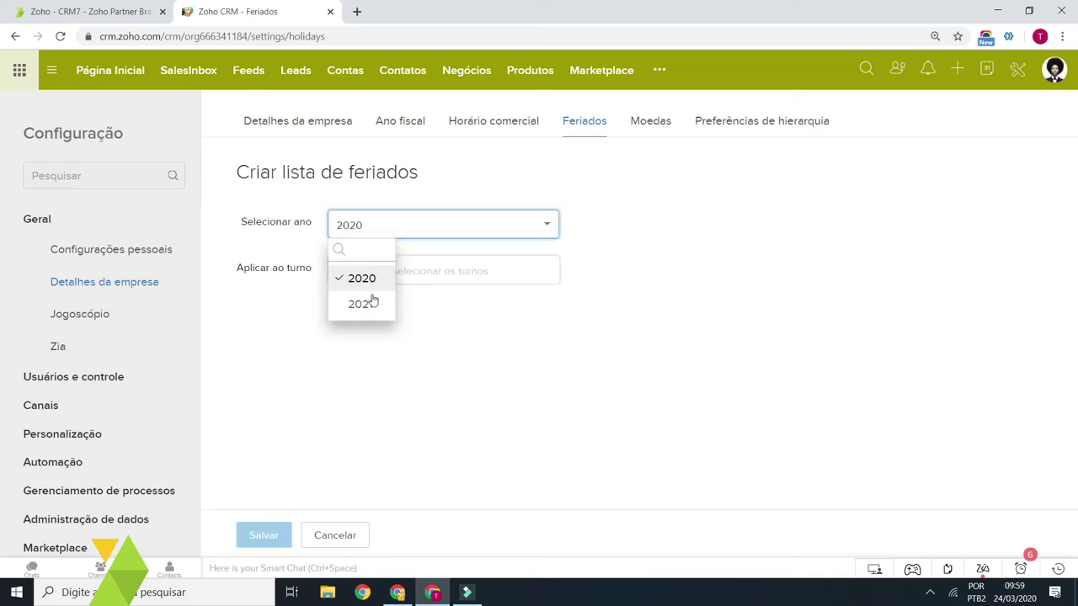
left_click(368, 304)
left_click(389, 270)
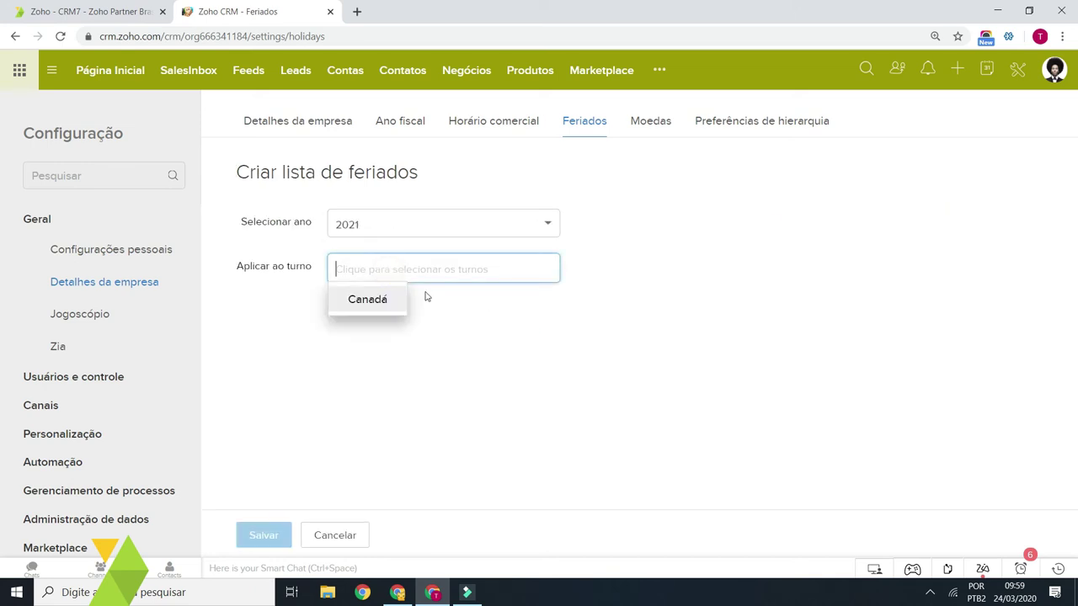
left_click(486, 308)
left_click(368, 269)
left_click(370, 297)
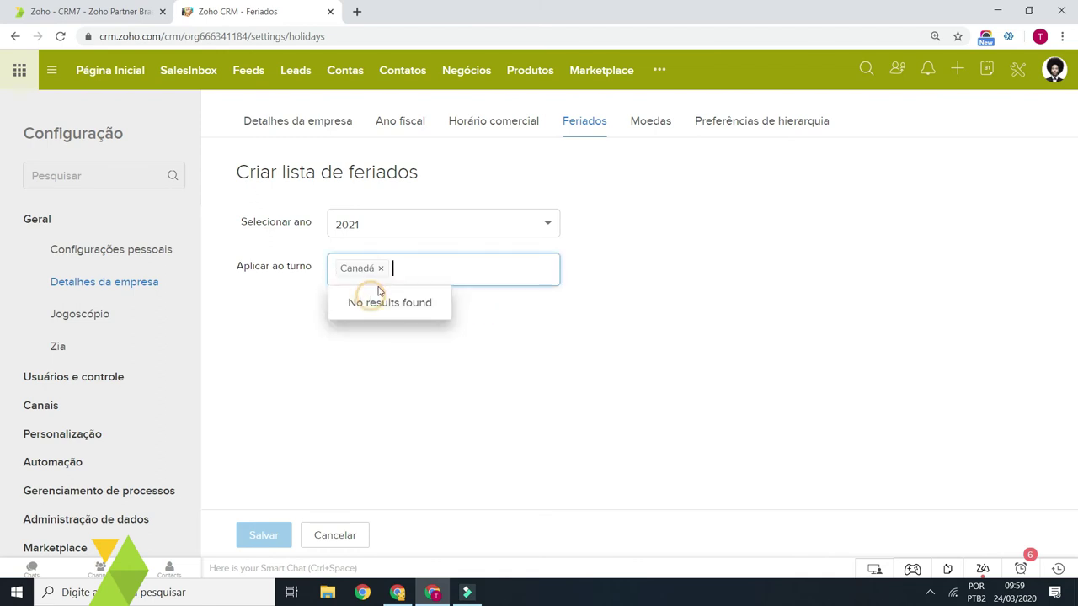
left_click(512, 327)
- Add the holiday "Dia do trabalhador" with the date 01/05/2021
left_click(360, 396)
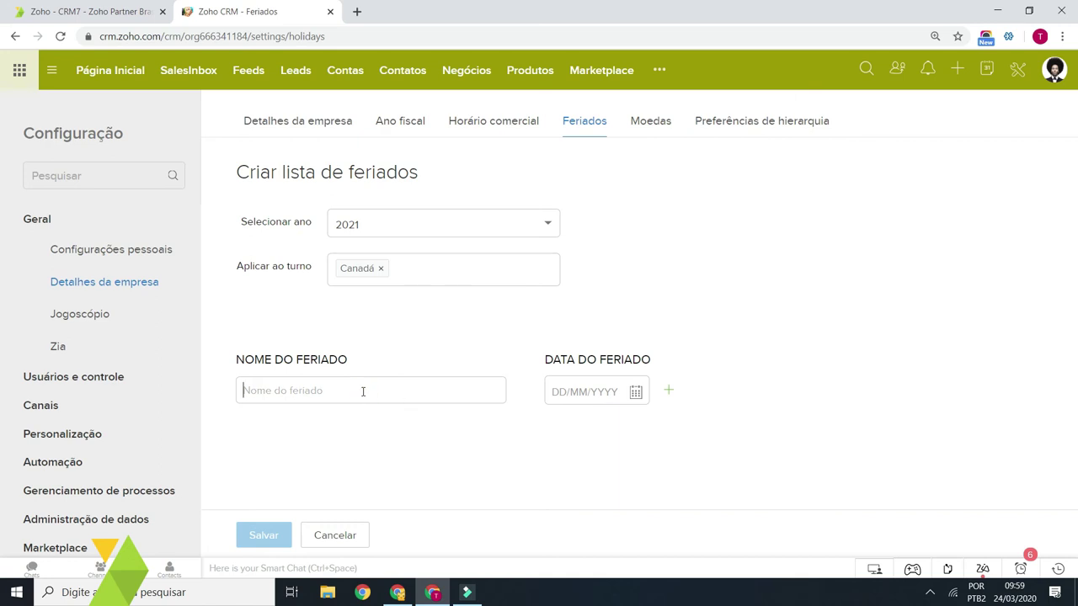
type("Tfr")
key("BackSpace")
key("BackSpace")
key("BackSpace")
type("Dia")
left_click(635, 391)
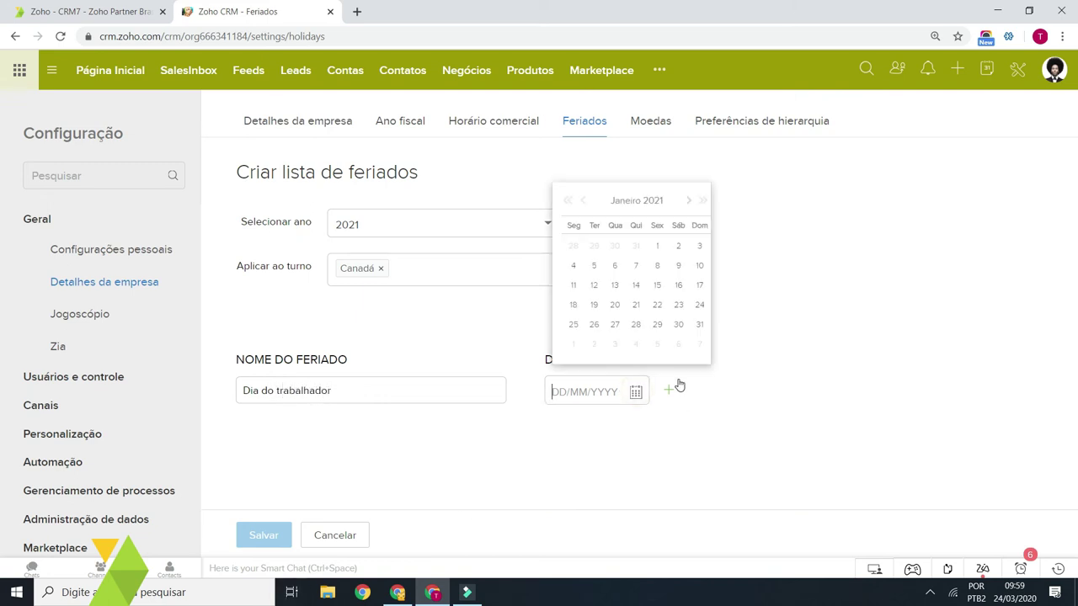
left_click(688, 201)
left_click(688, 200)
left_click(688, 201)
left_click(583, 201)
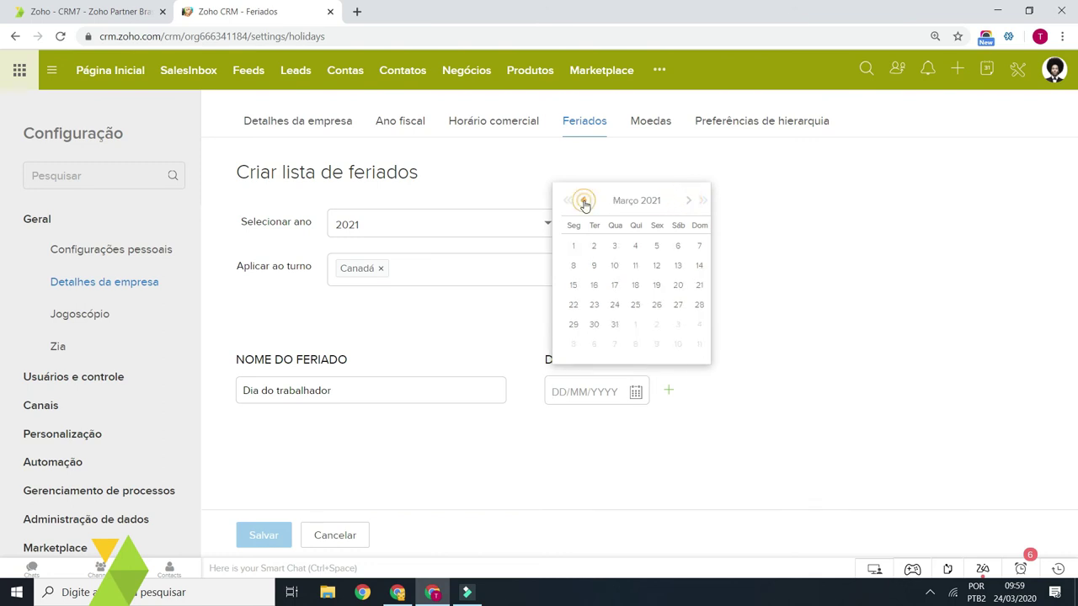
left_click(690, 202)
left_click(690, 202)
left_click(677, 245)
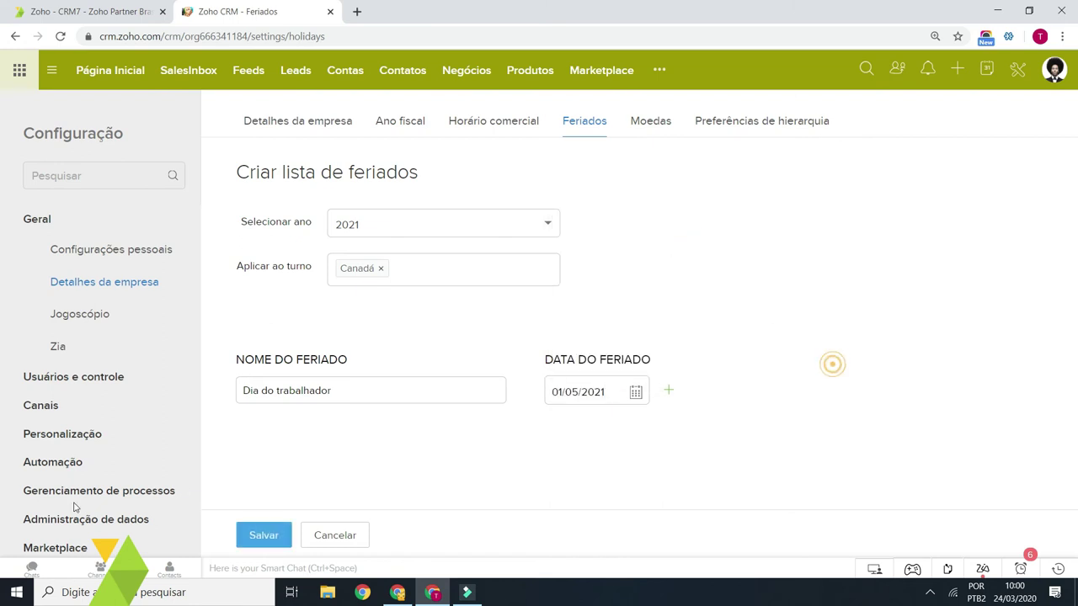
- Add two blank holiday rows and remove them again
left_click(668, 392)
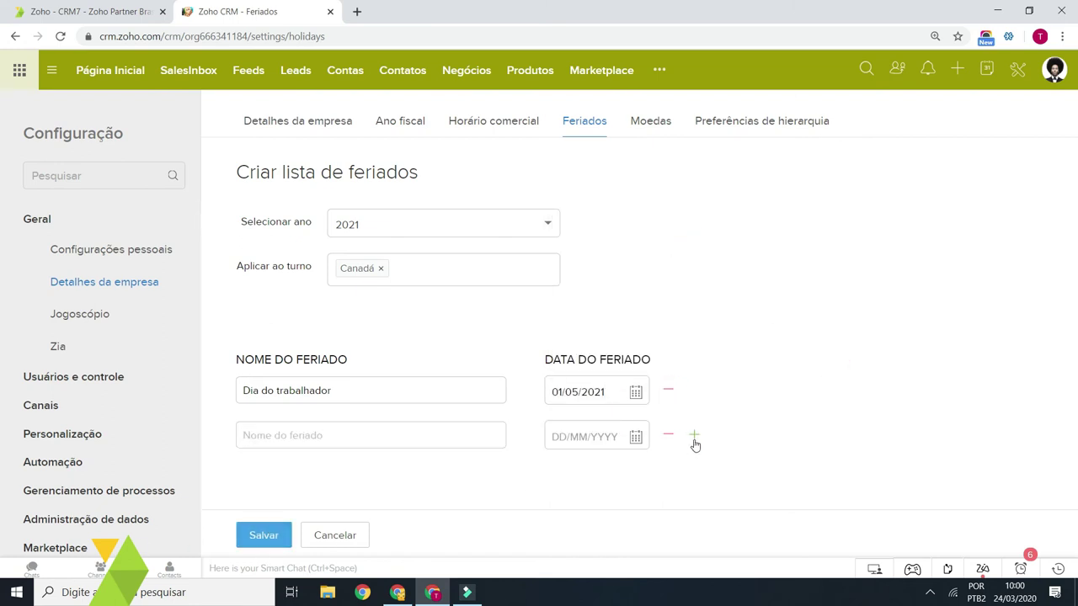
left_click(693, 436)
left_click(671, 460)
left_click(671, 434)
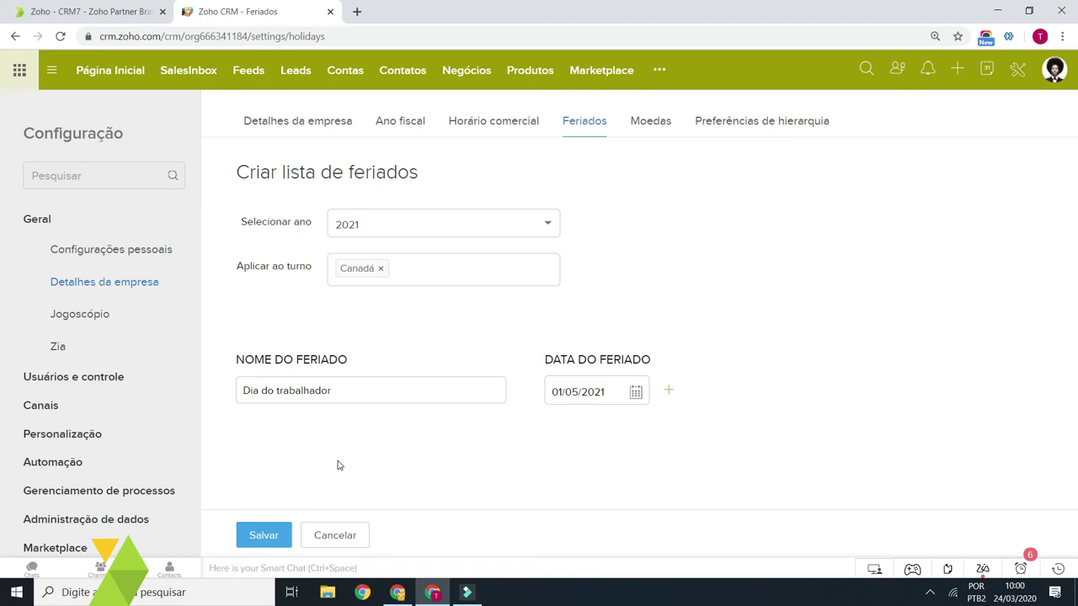
- Save the 2021 holiday list
left_click(346, 455)
left_click(450, 448)
left_click(285, 534)
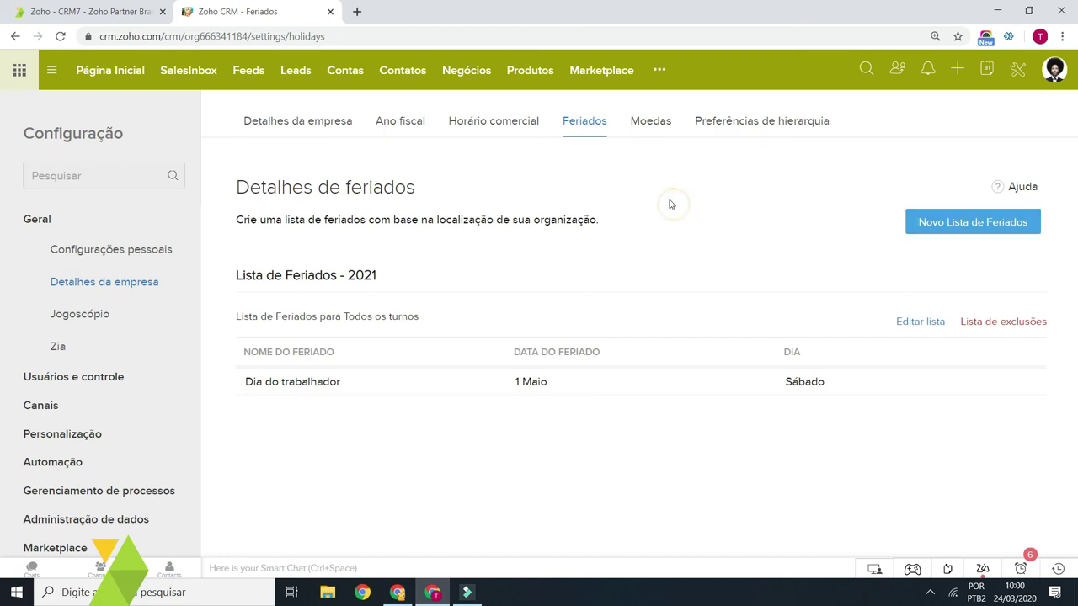
- Open the currency settings and examine the base currency and its format
left_click(659, 131)
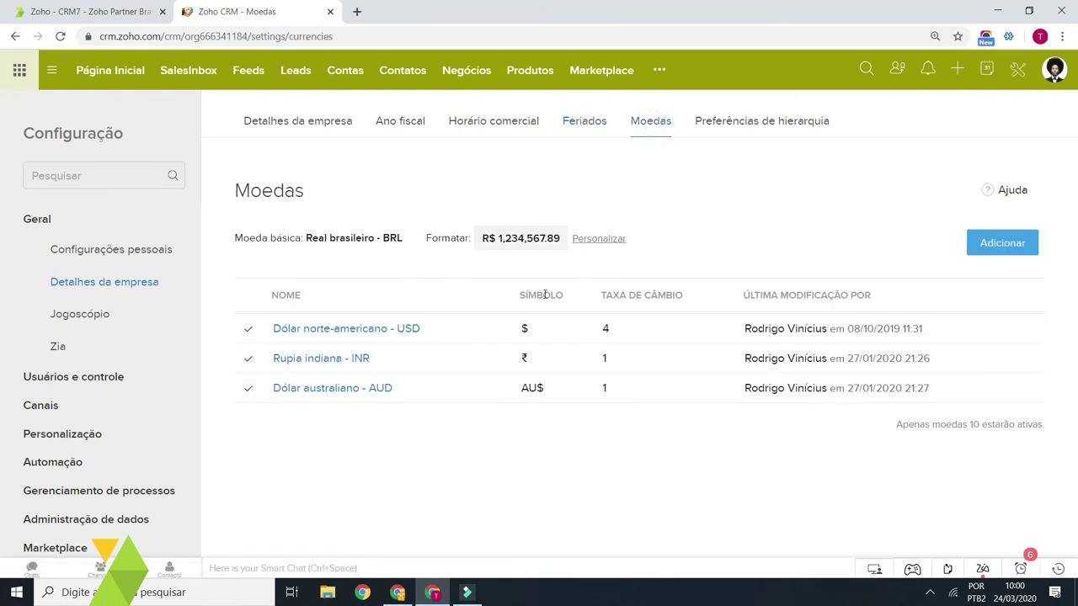
left_click_drag(236, 240, 412, 242)
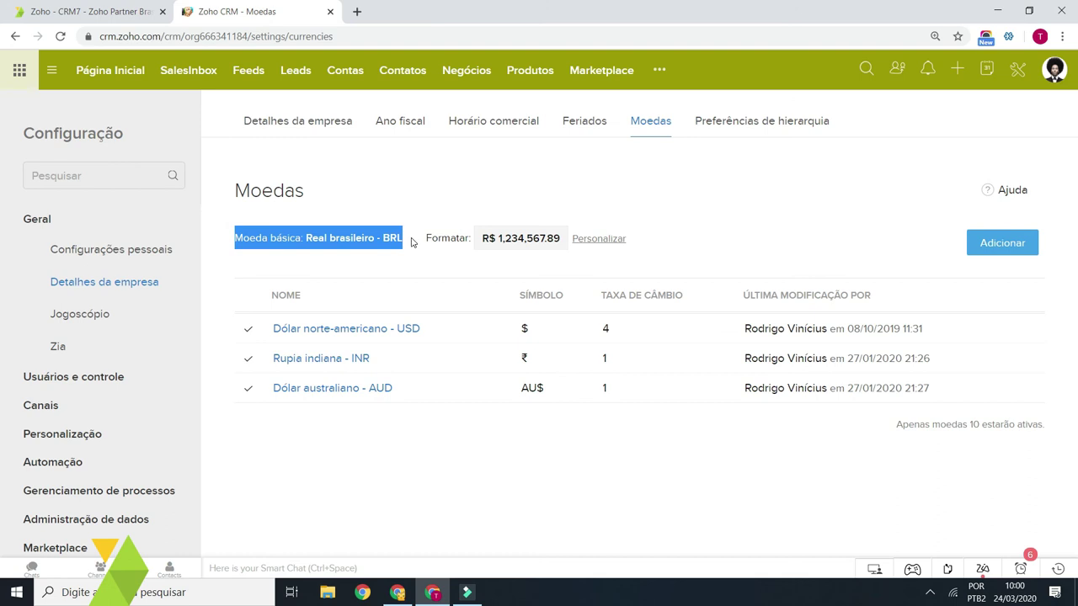
left_click(373, 238)
left_click_drag(299, 238, 409, 239)
left_click(395, 238)
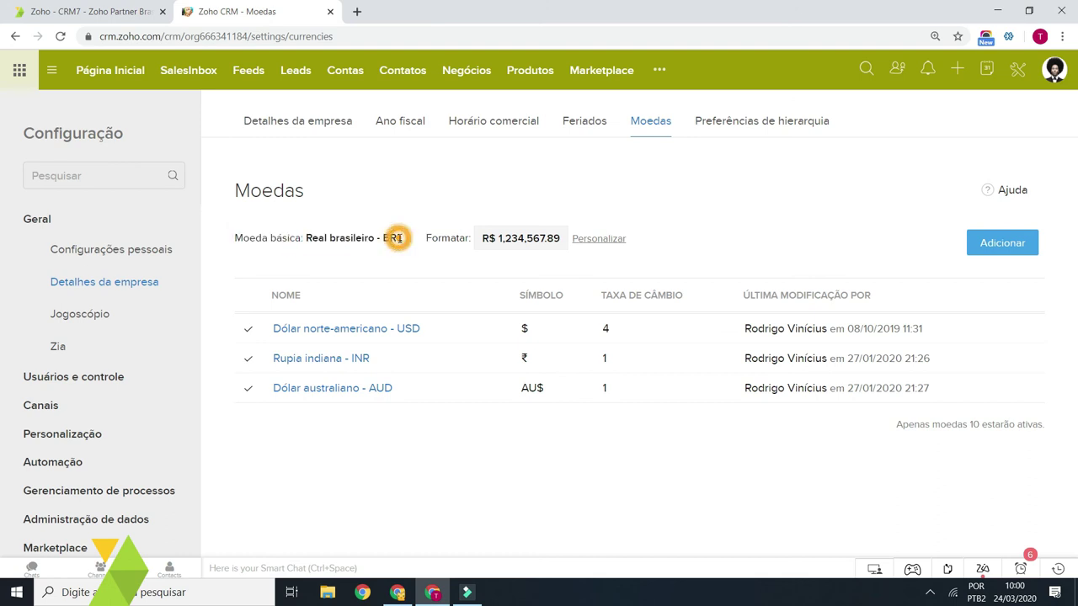
left_click(381, 238)
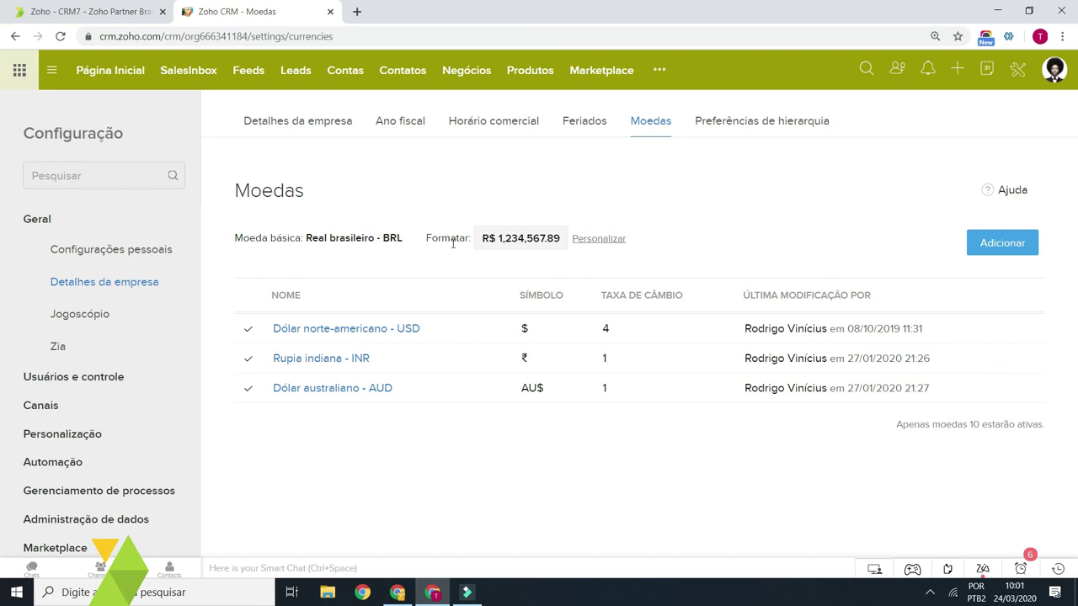
left_click(482, 265)
left_click_drag(268, 238, 400, 239)
left_click(406, 241)
- Start adding a currency, choose Colón da Costa Rica - CRC and activate its exchange-rate field
left_click(1016, 244)
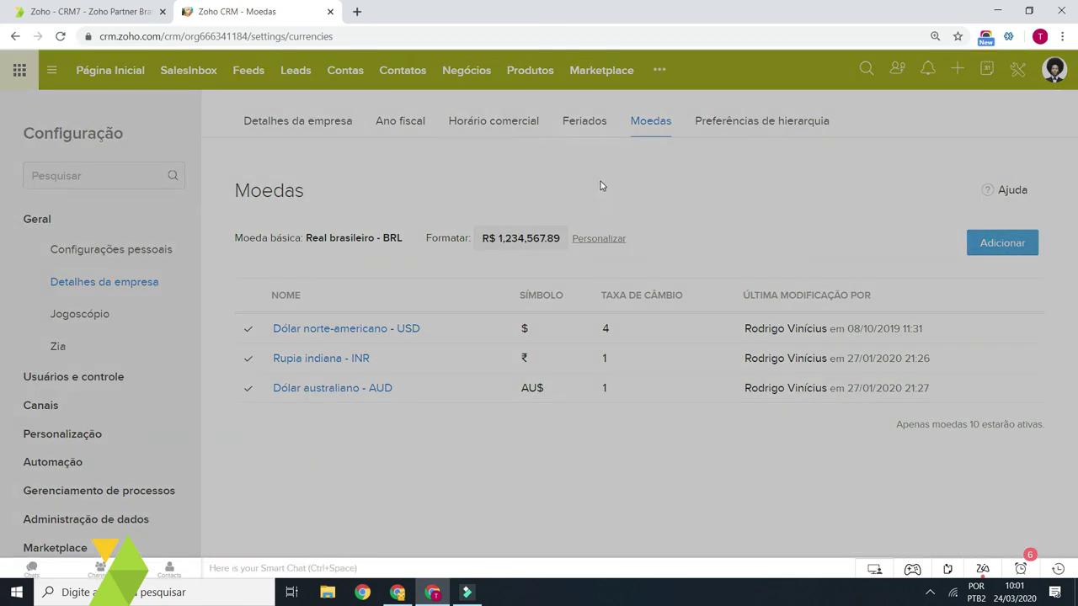
left_click(452, 139)
scroll(538, 240, "down", 5)
scroll(541, 249, "down", 3)
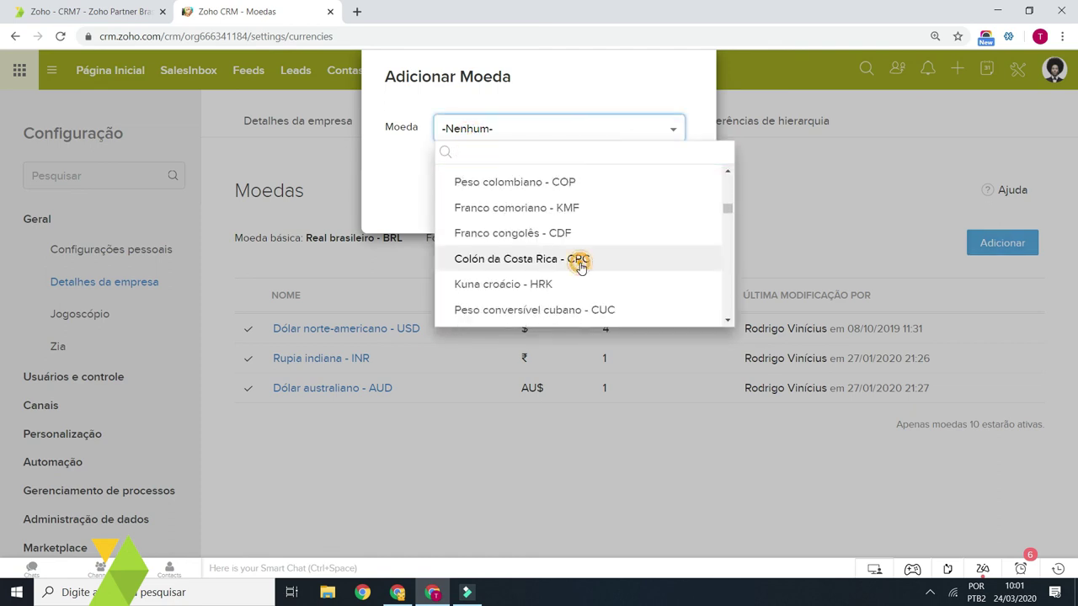
left_click(578, 258)
left_click(568, 214)
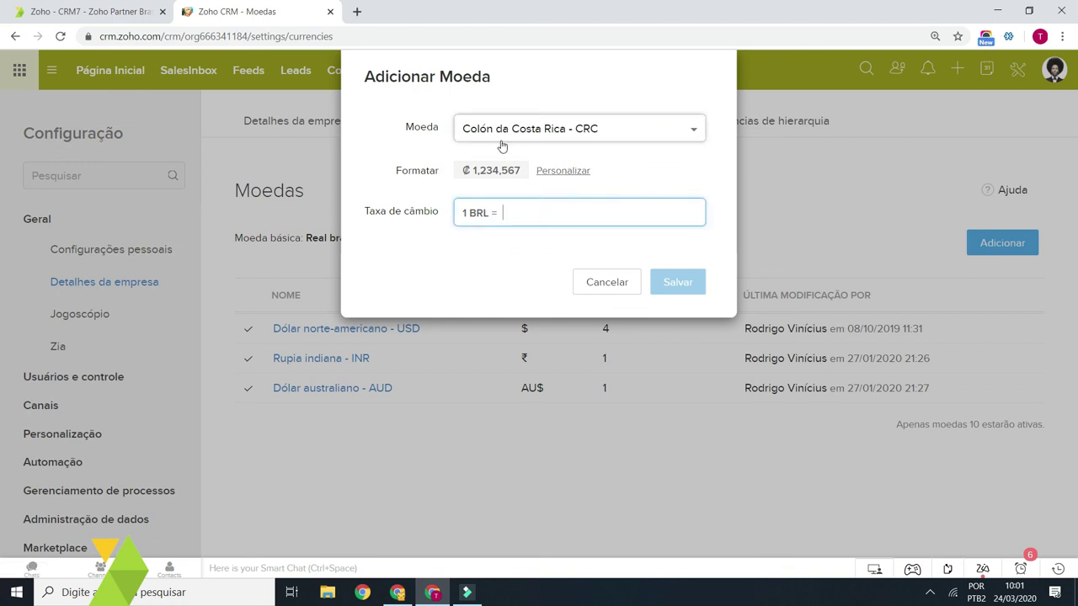
- Change the currency being added to Peso argentino - ARS by searching the currency list for "arg"
left_click(539, 135)
scroll(548, 286, "down", 2)
scroll(549, 287, "up", 2)
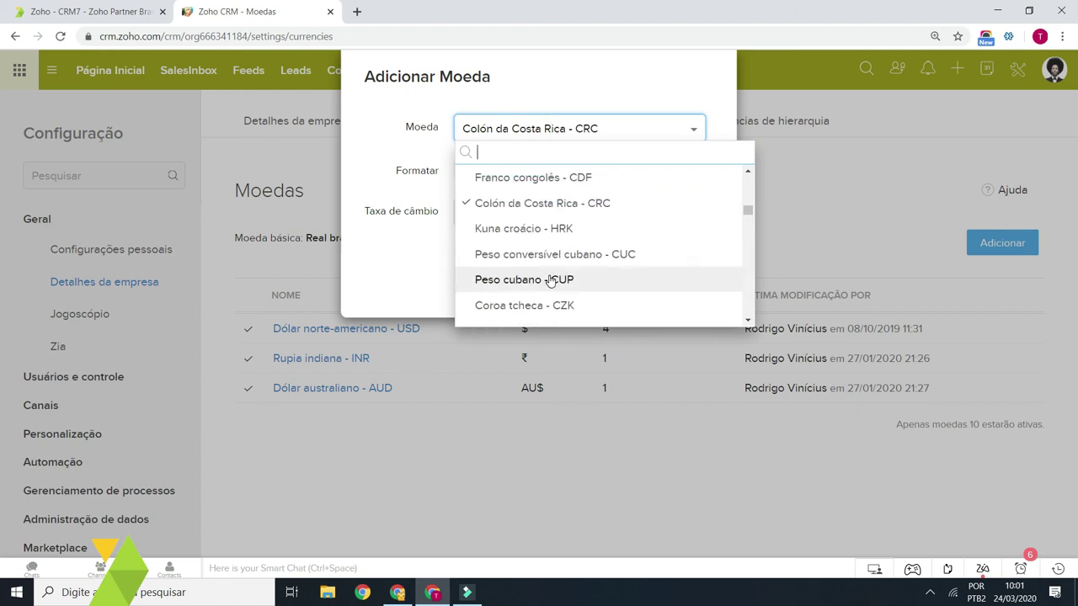
type("ar")
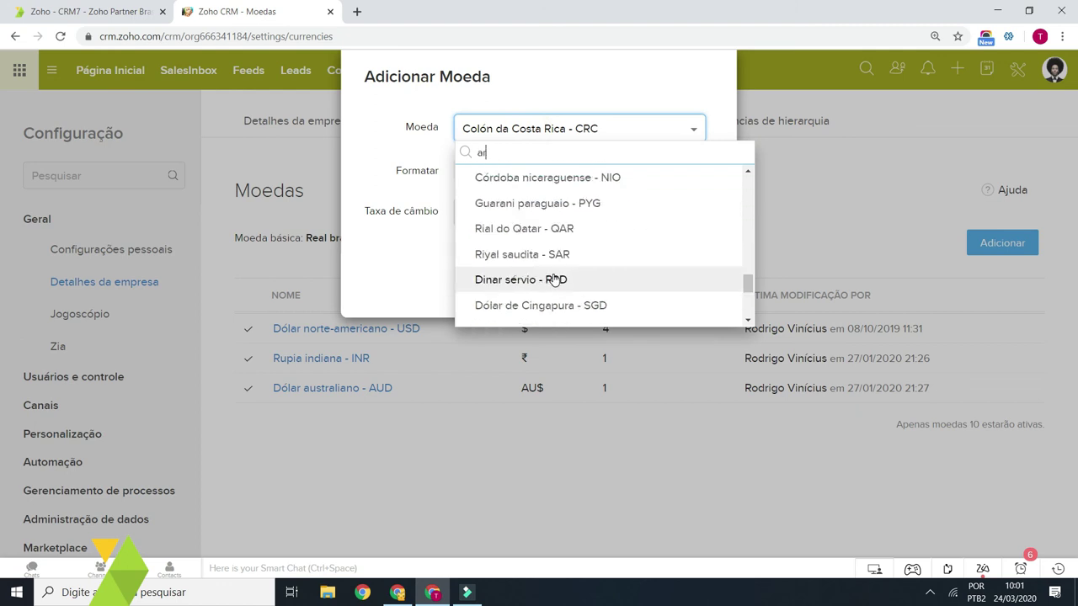
type("g")
left_click(548, 207)
- Set the exchange rate to 1 BRL = 1000 for the Peso argentino and save the new currency
left_click(549, 211)
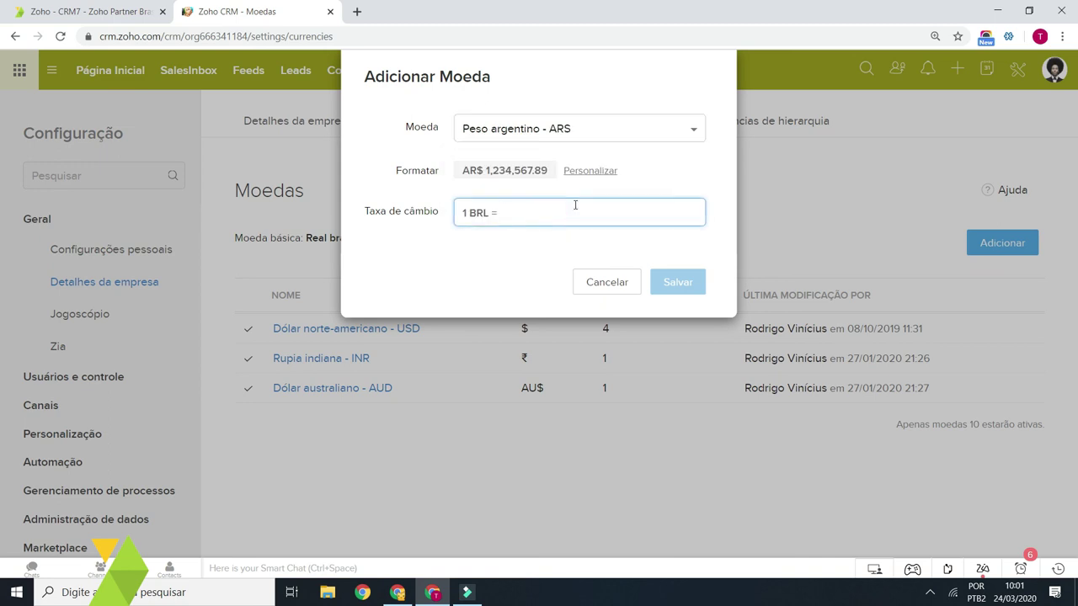
type("1000")
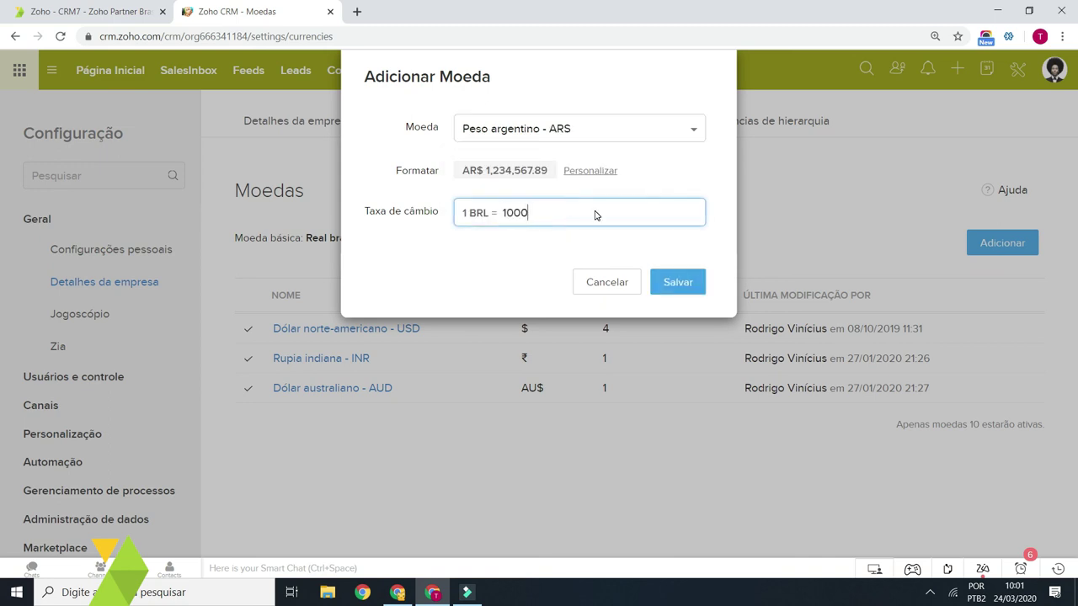
left_click(675, 282)
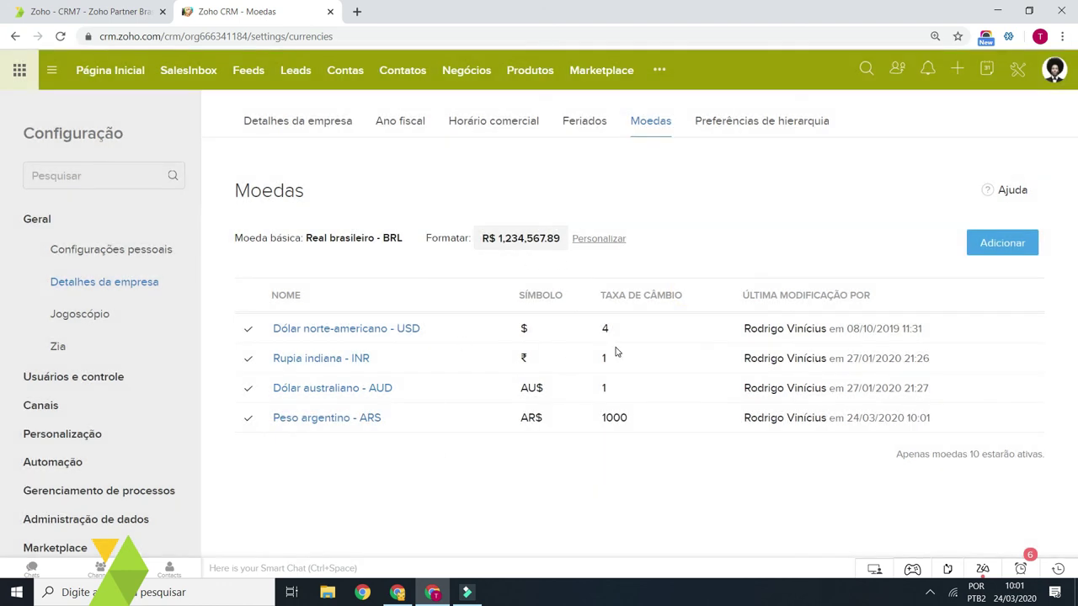
- Open the Peso argentino - ARS currency for editing, examine its option to mark it as inactive, and close it without saving
left_click(313, 420)
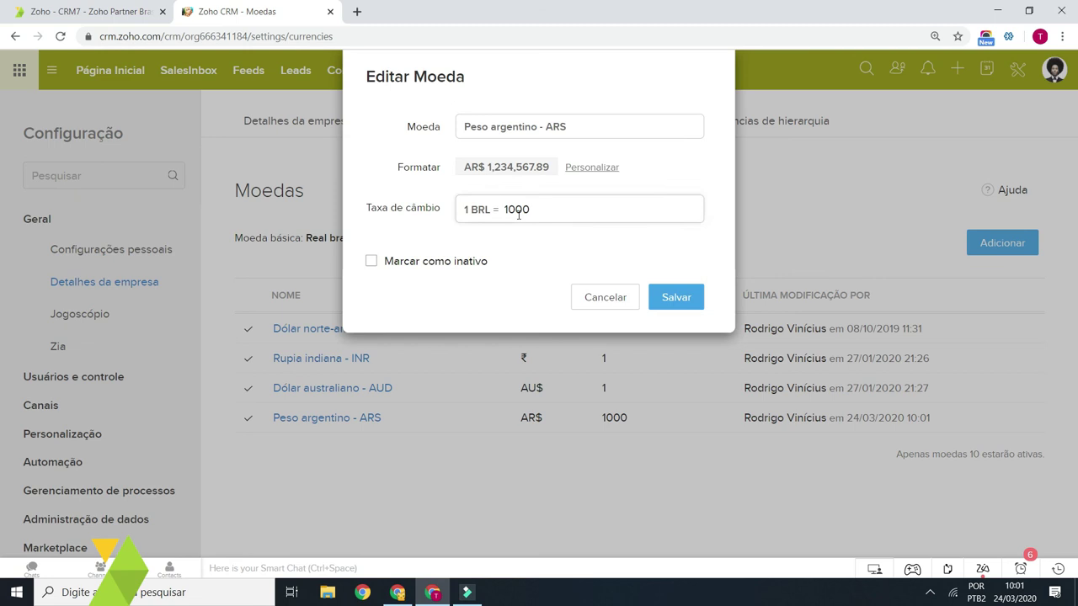
left_click(444, 266)
left_click(454, 264)
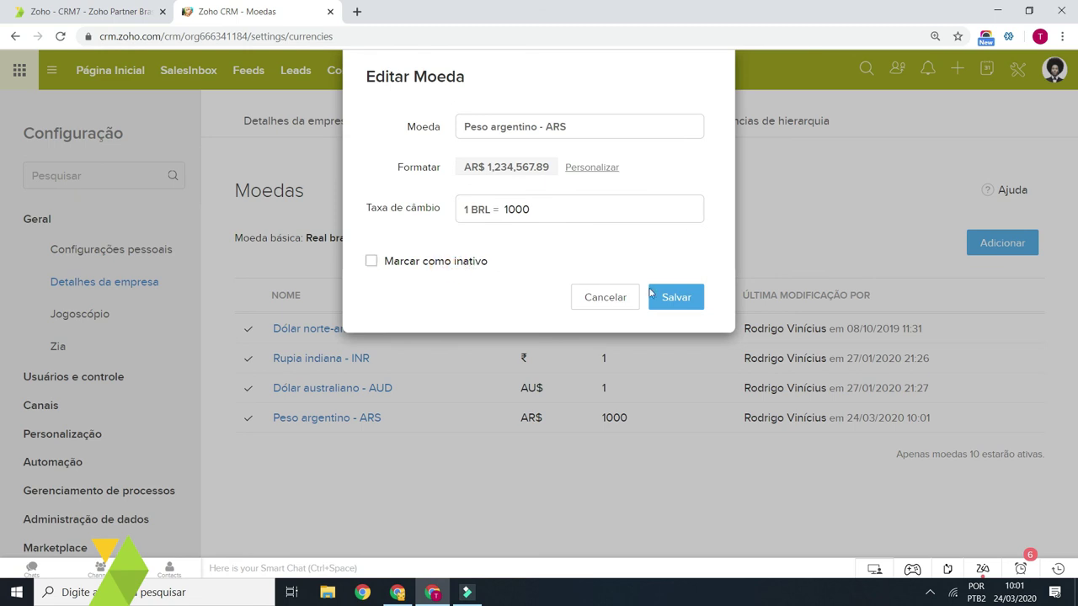
left_click(632, 298)
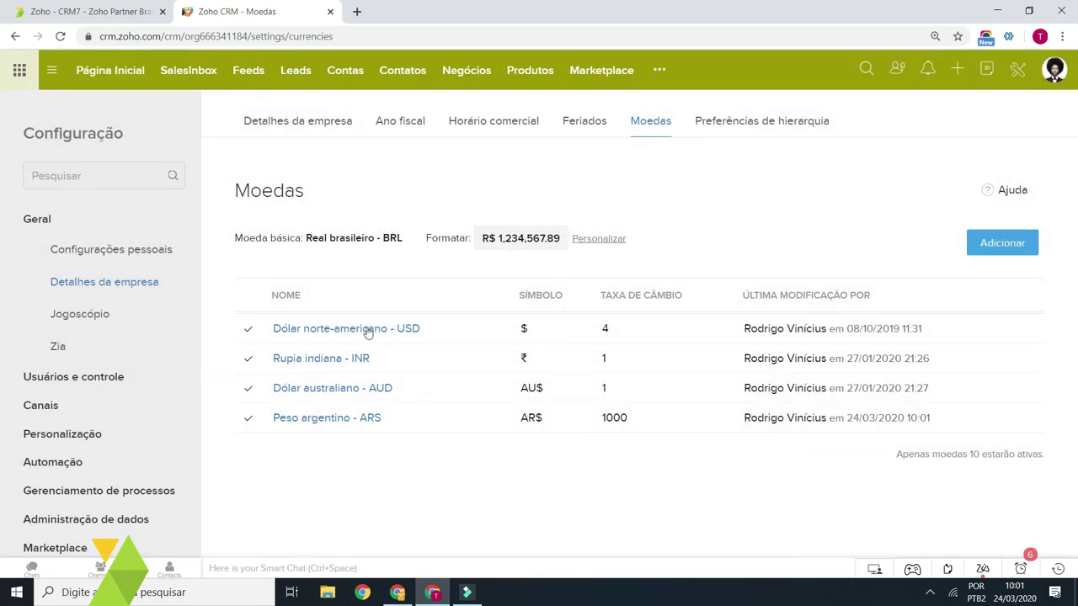